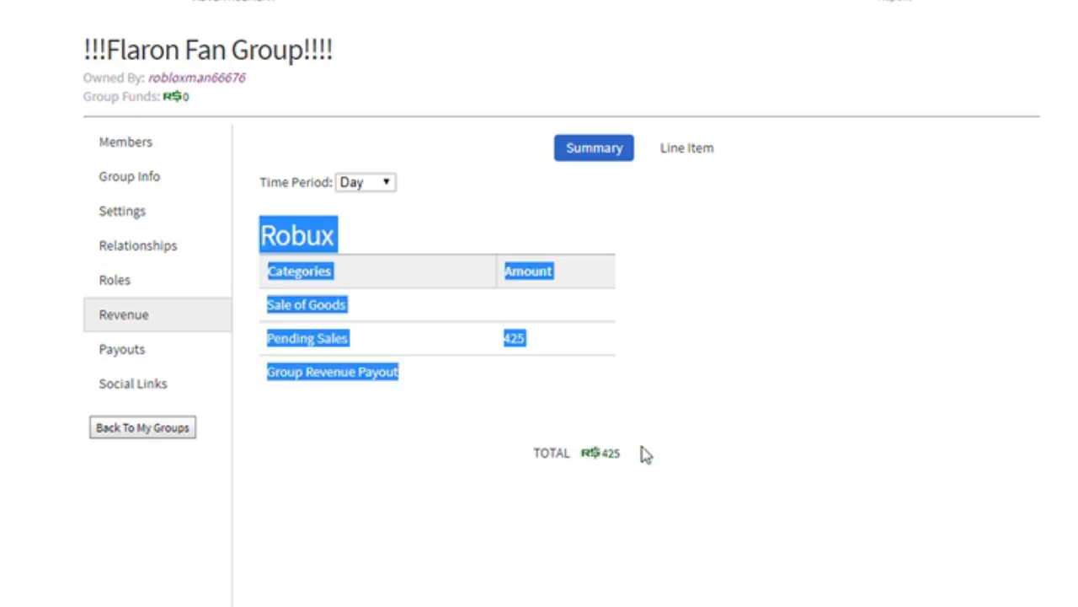
- Review the group's revenue summary and line-item sales list
left_click(638, 457)
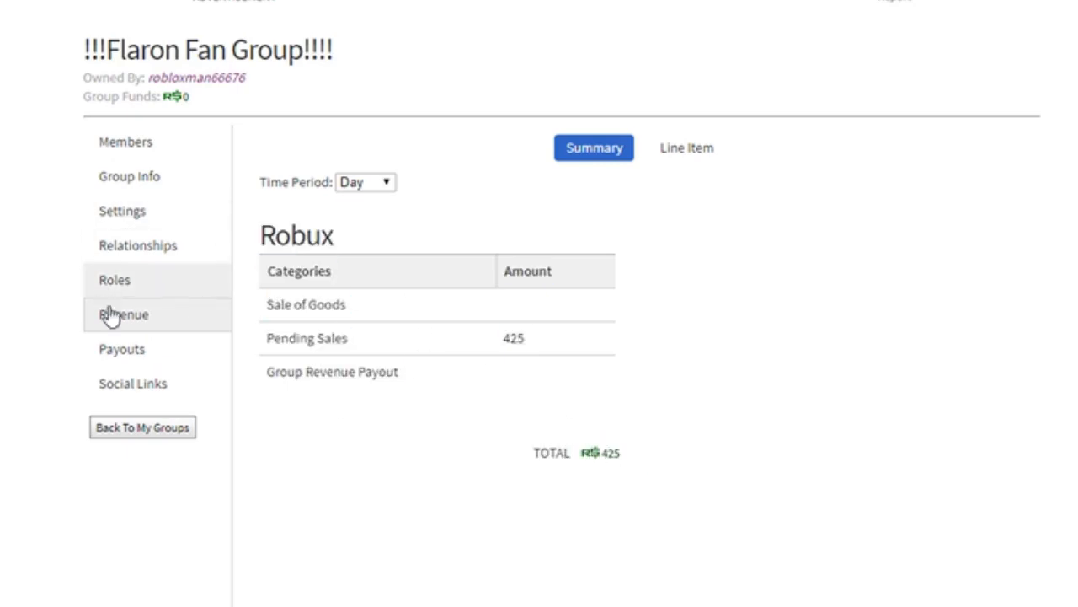
left_click(122, 349)
left_click(169, 314)
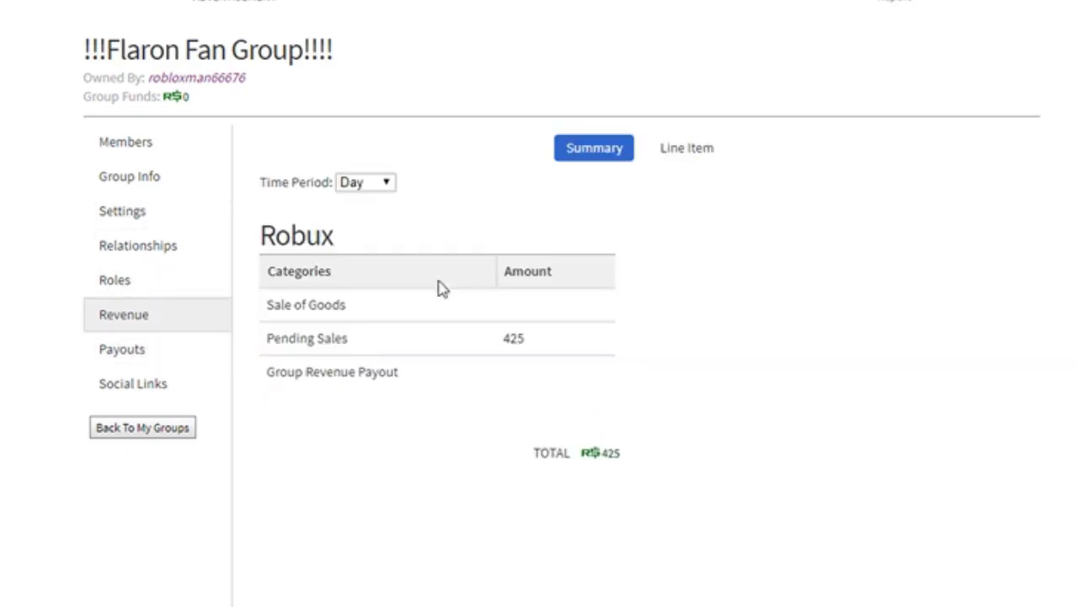
left_click(678, 148)
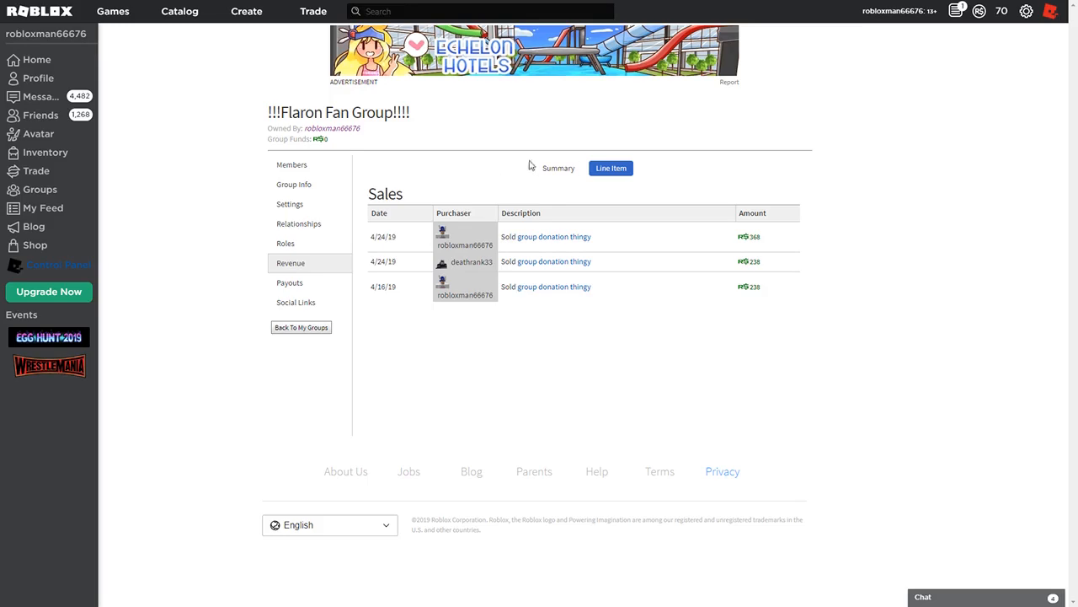
left_click(557, 169)
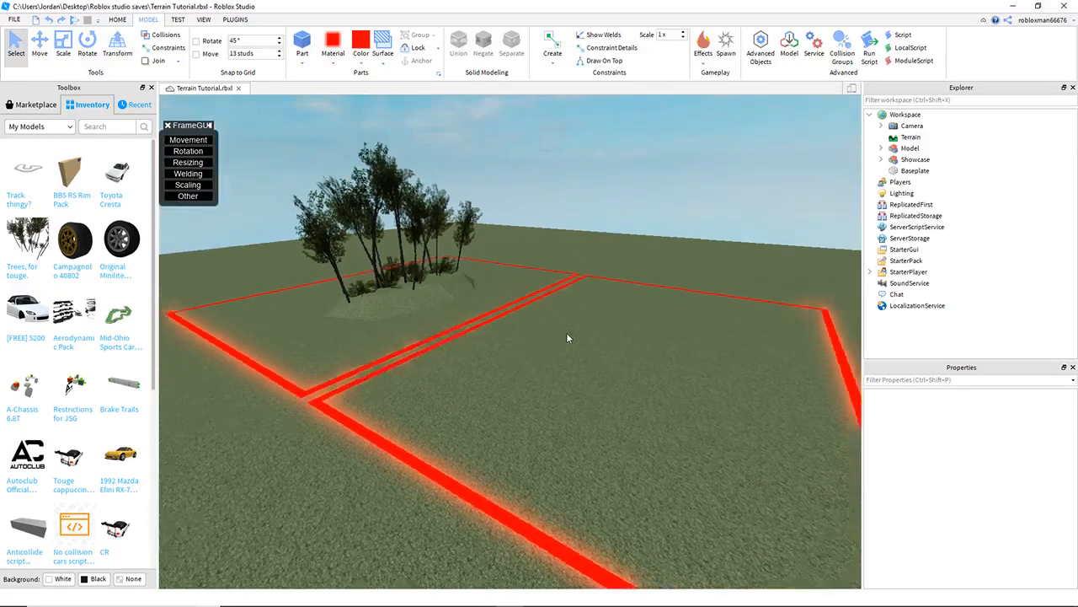
- Fly the camera around the tree-covered hill and the red-lined area to inspect the terrain
key("w")
right_click_drag(567, 333, 567, 334)
right_click_drag(481, 324, 499, 319)
key("w")
key("w")
key("w")
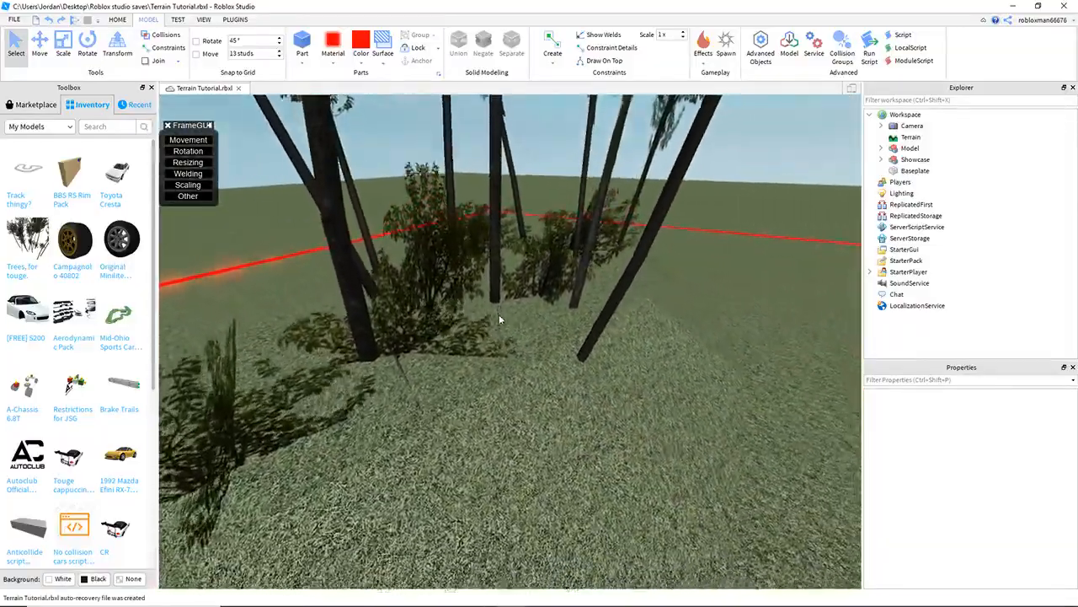
key("s")
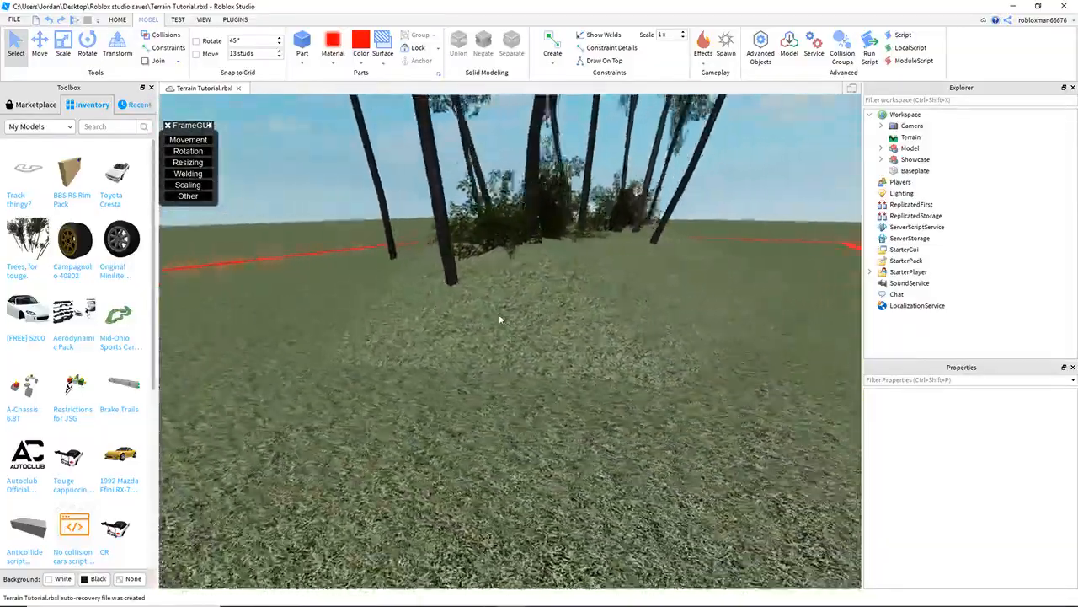
key("a")
right_click_drag(499, 320, 499, 319)
right_click_drag(494, 359, 517, 362)
key("d")
key("w")
key("s")
- Start a play test of the place and stop it
key("F5")
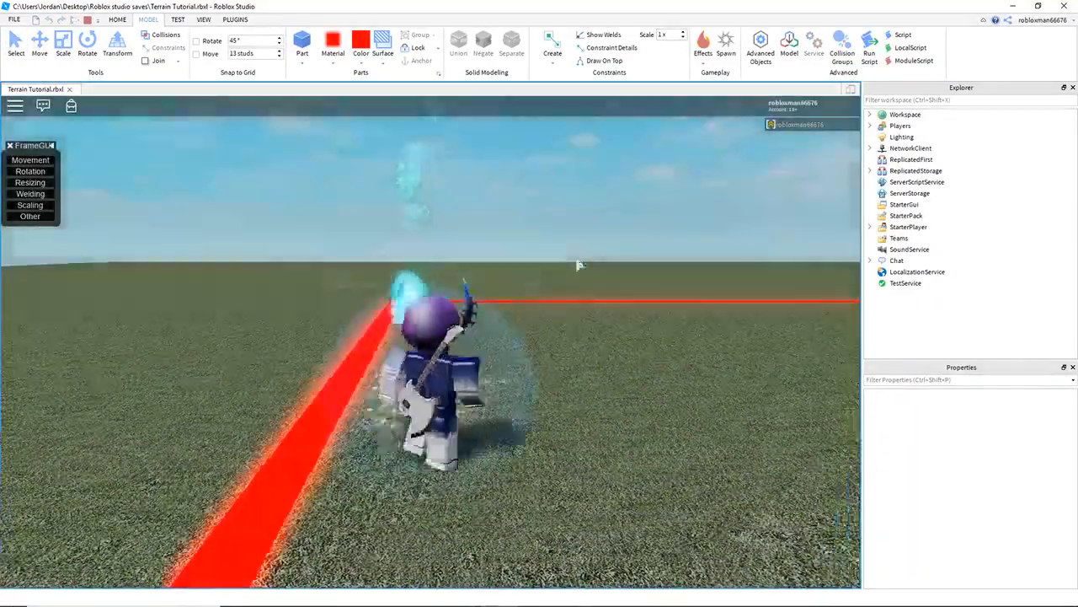
key("w")
right_click_drag(578, 264, 579, 264)
key("w")
scroll(579, 264, "up", 2)
left_click(88, 20)
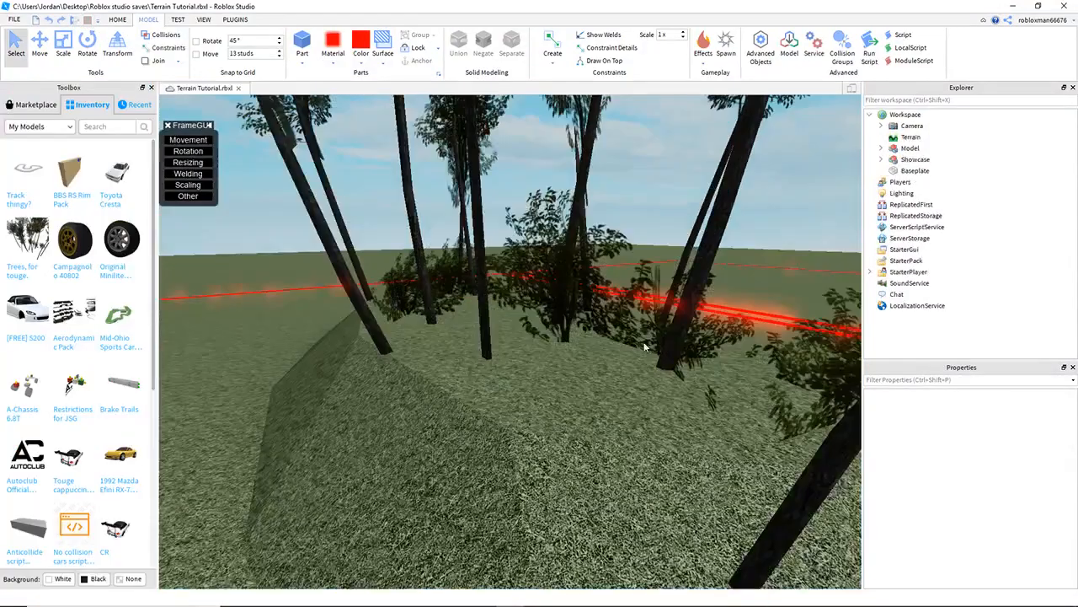
- Insert a new part into the workspace
scroll(483, 321, "down", 5)
right_click_drag(483, 321, 438, 272)
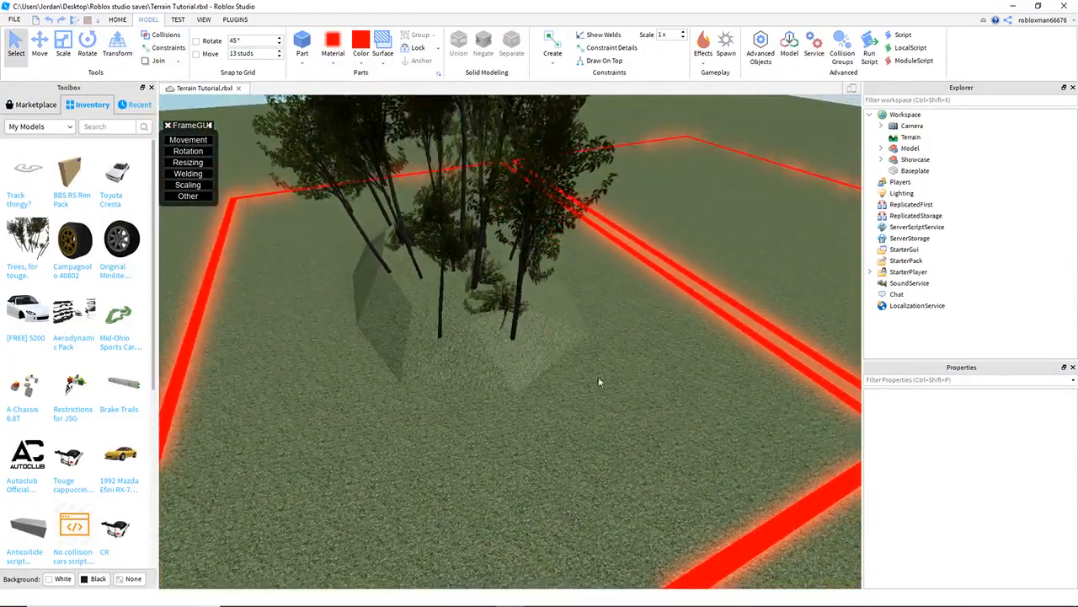
right_click_drag(492, 224, 622, 300)
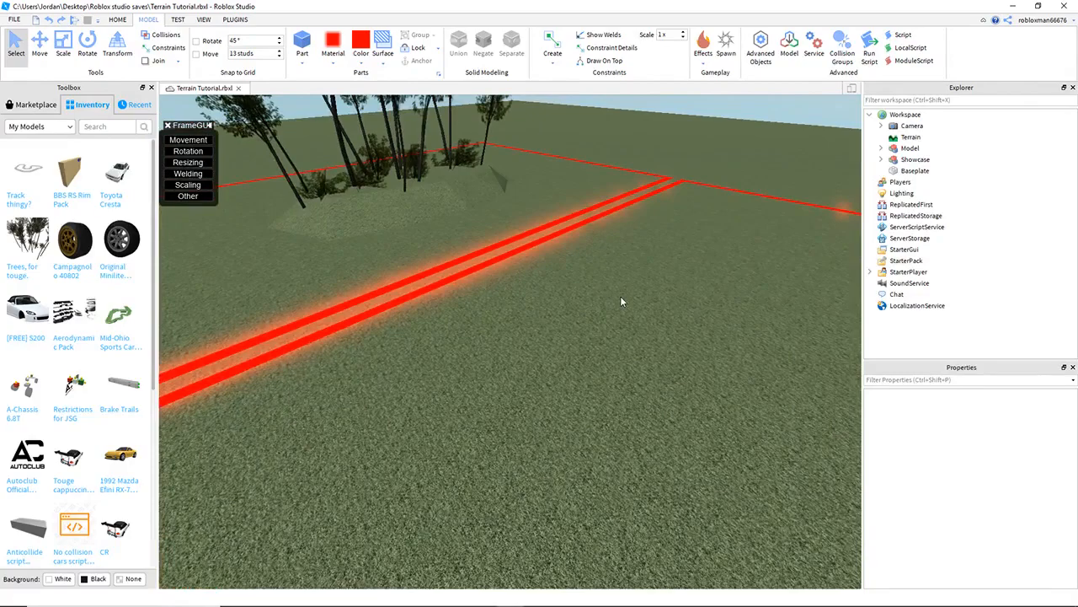
right_click_drag(368, 118, 549, 211)
left_click(300, 42)
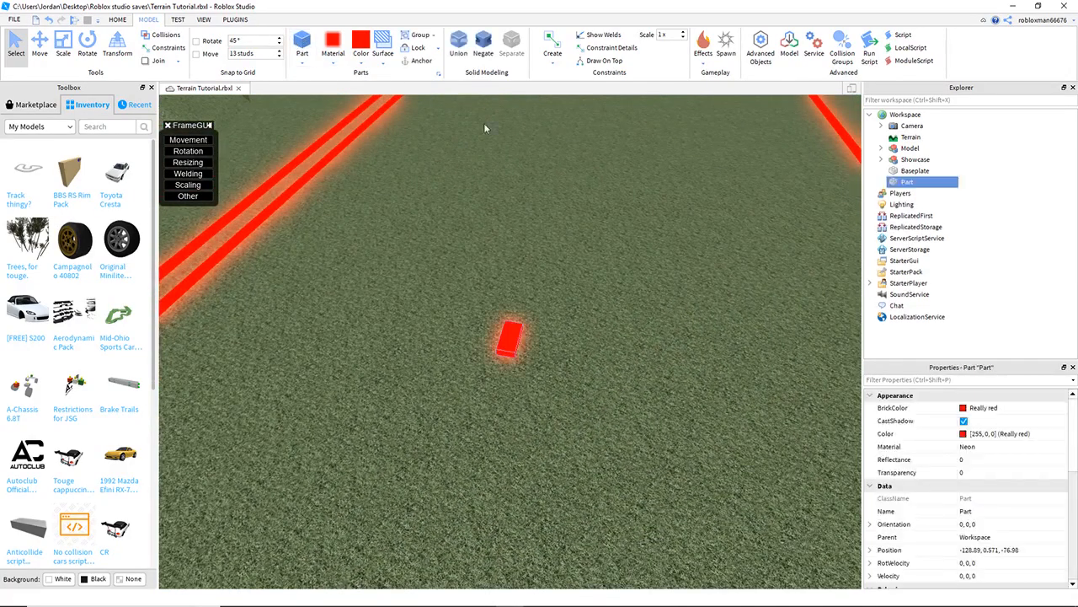
- Drag the new part to another spot on the grass
scroll(615, 289, "up", 4)
left_click_drag(519, 321, 459, 314)
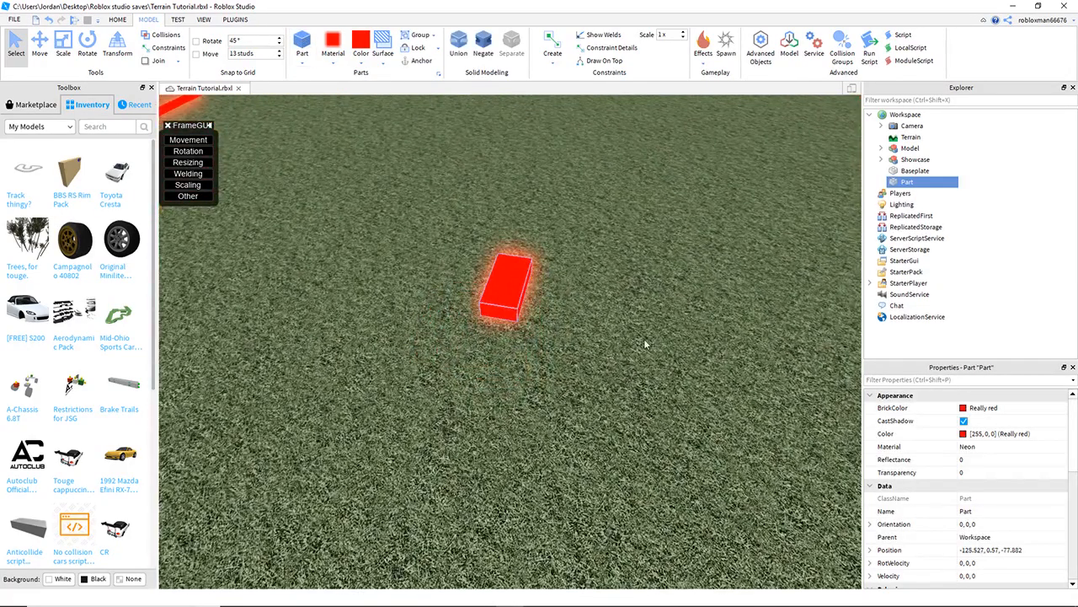
left_click(644, 344)
scroll(611, 318, "up", 3)
left_click_drag(528, 287, 525, 278)
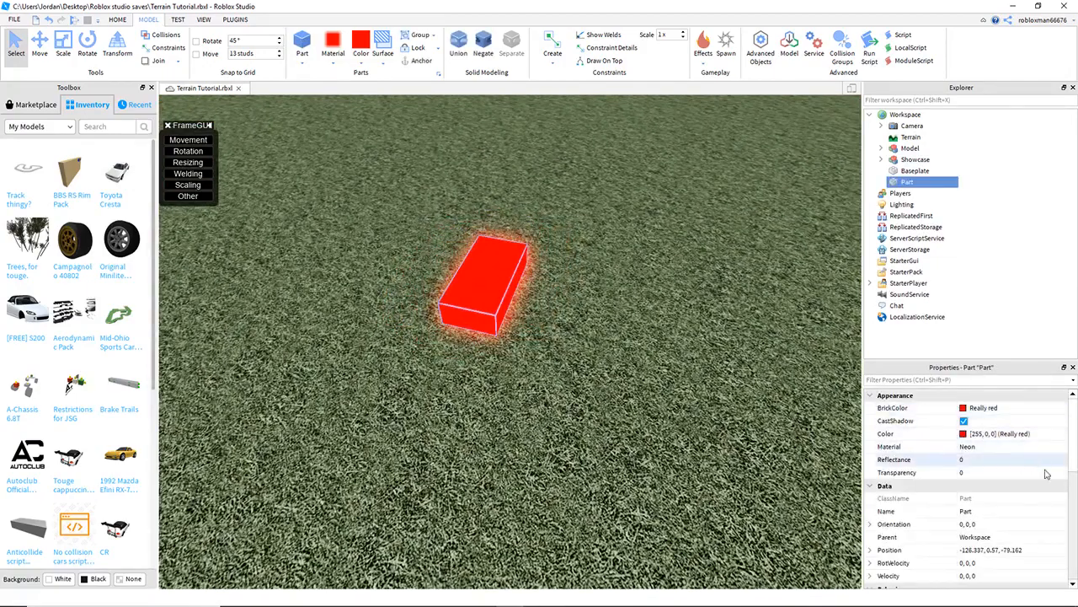
- Resize the part to 1,1,1 studs
scroll(1038, 472, "down", 5)
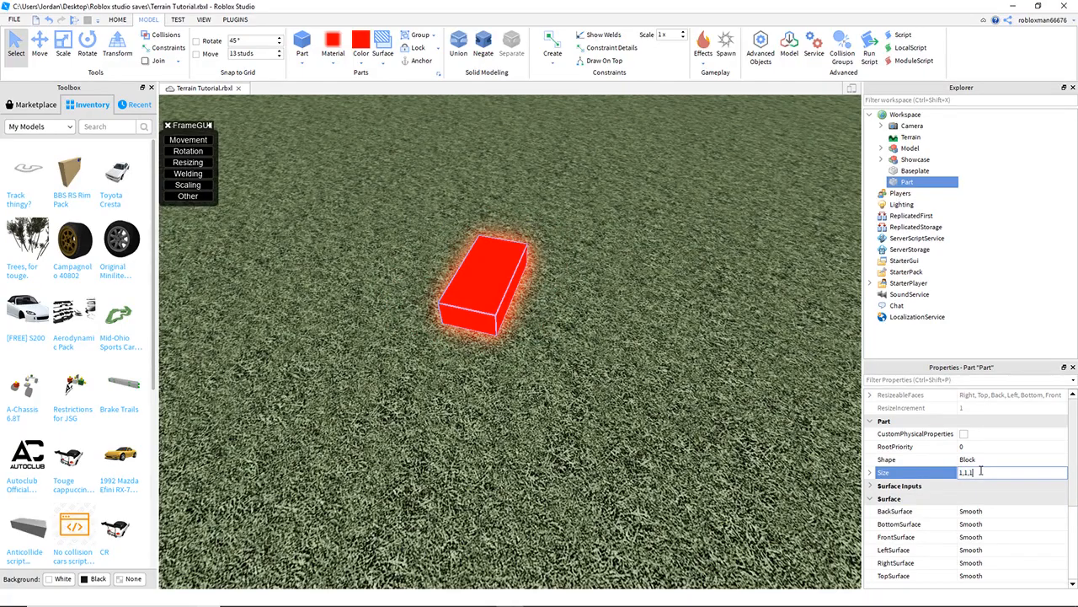
scroll(597, 426, "up", 3)
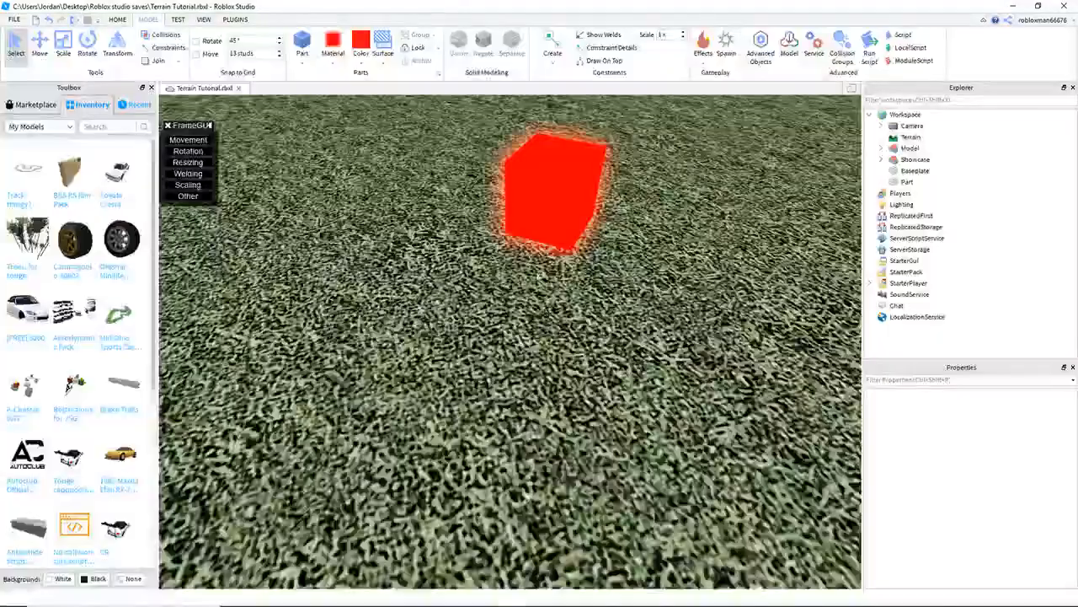
left_click(559, 228)
left_click(572, 325)
scroll(514, 297, "down", 5)
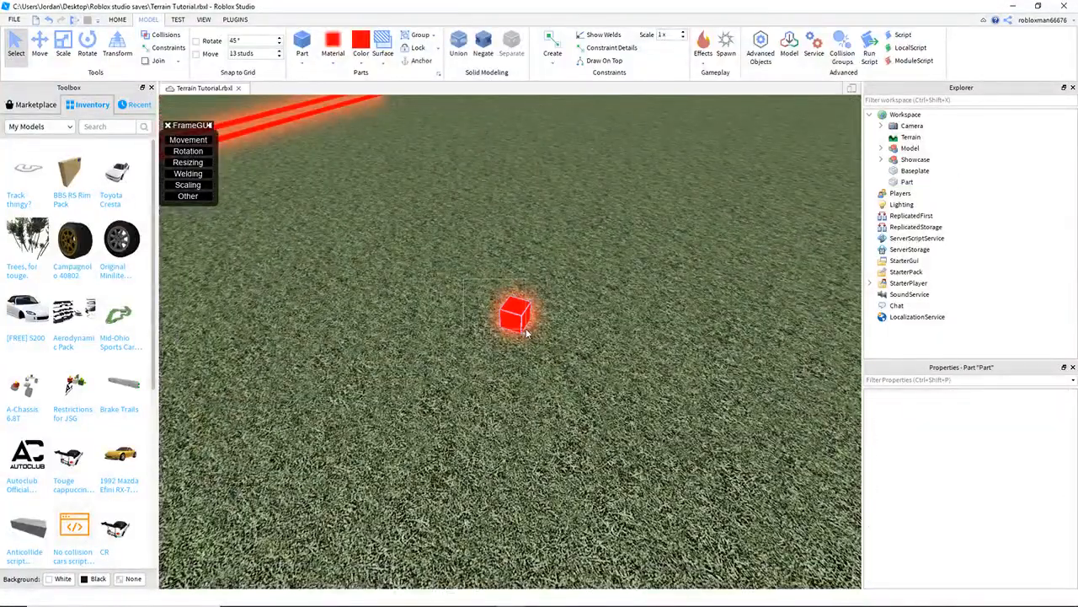
- Reposition the small cube part on the grass by dragging it
left_click(606, 439)
scroll(606, 439, "up", 3)
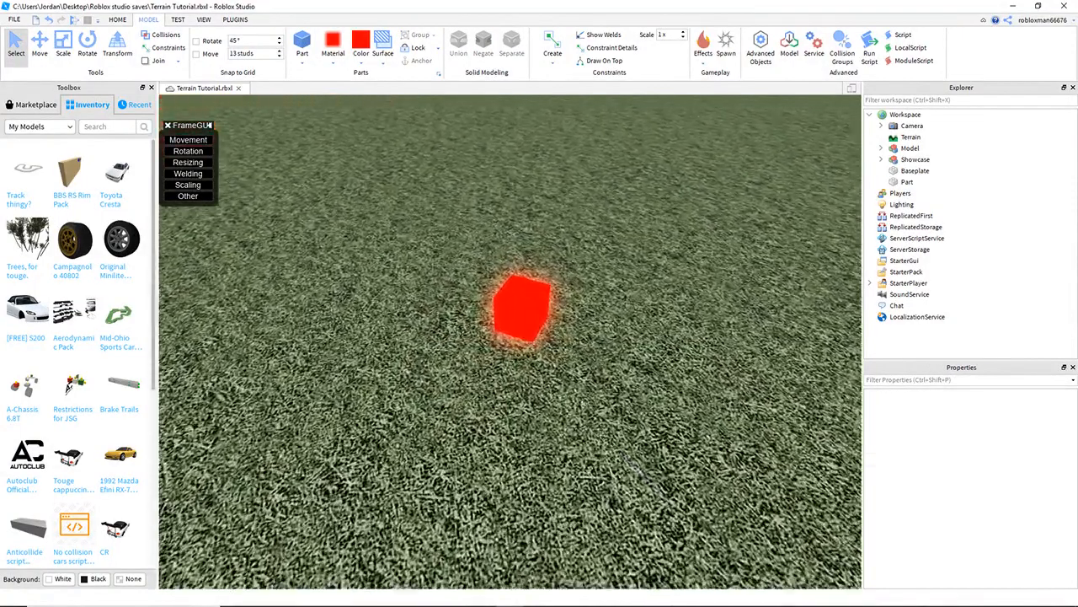
right_click_drag(607, 439, 641, 385)
scroll(507, 302, "down", 3)
left_click(548, 314)
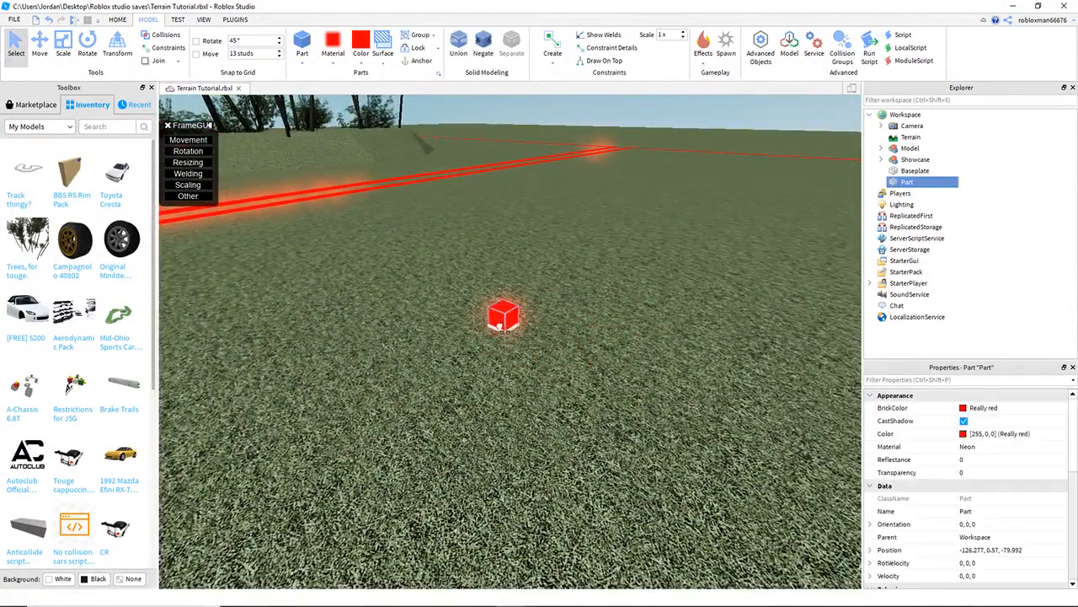
right_click_drag(508, 402, 524, 380)
scroll(509, 403, "up", 1)
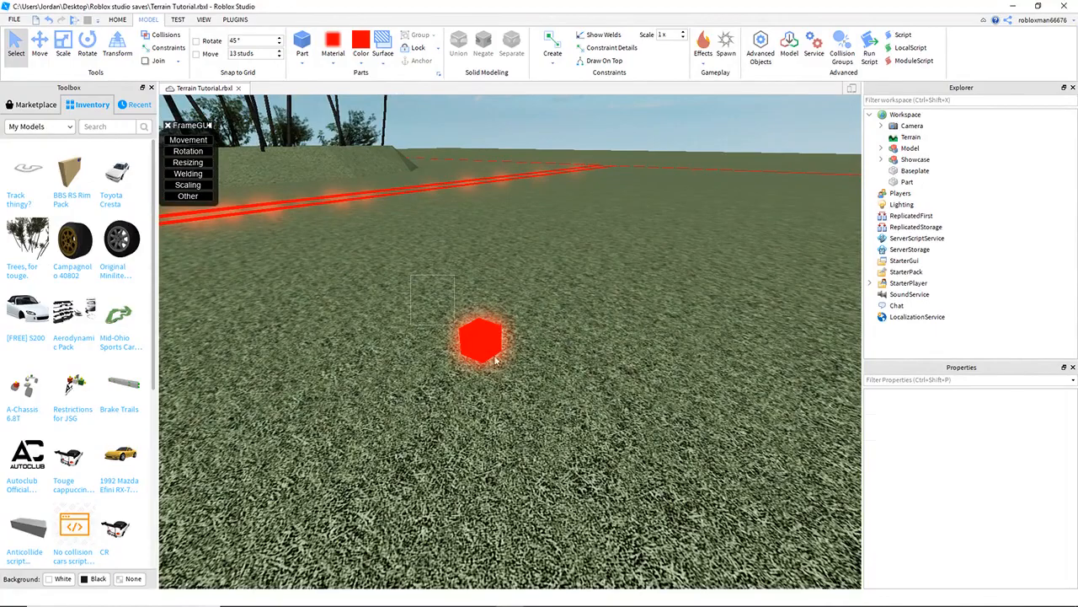
left_click_drag(480, 340, 529, 346)
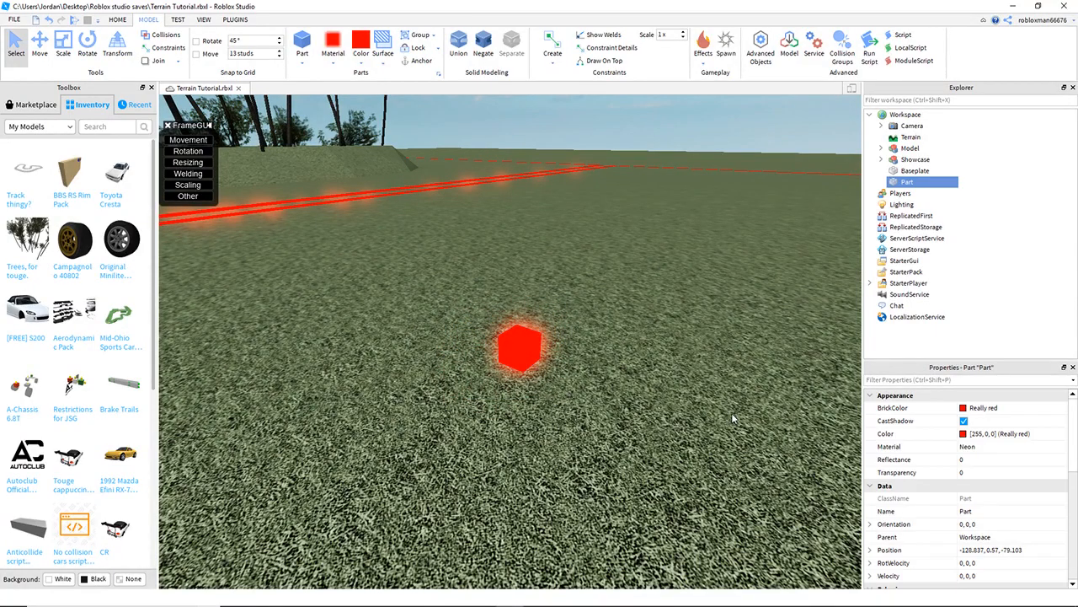
- Move the camera around the hill and the red-lined area
key("w")
right_click_drag(645, 393, 646, 392)
scroll(517, 334, "down", 5)
left_click_drag(408, 320, 514, 413)
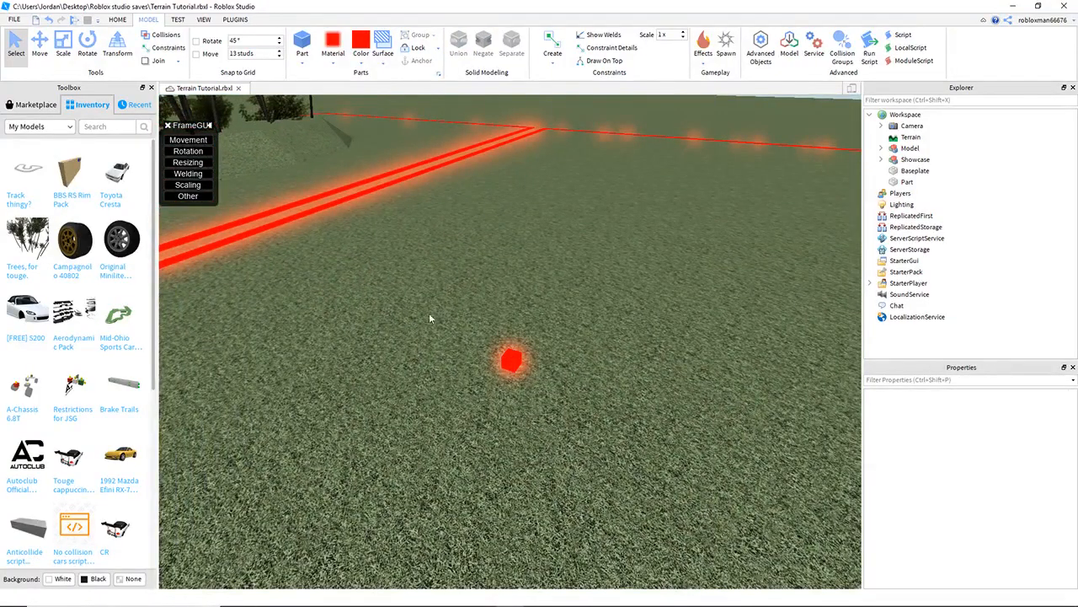
right_click_drag(583, 432, 583, 432)
scroll(583, 431, "up", 2)
left_click_drag(482, 364, 476, 431)
scroll(476, 432, "down", 2)
left_click(285, 352)
scroll(399, 356, "down", 4)
right_click_drag(398, 355, 544, 335)
key("w")
key("s")
key("w")
key("s")
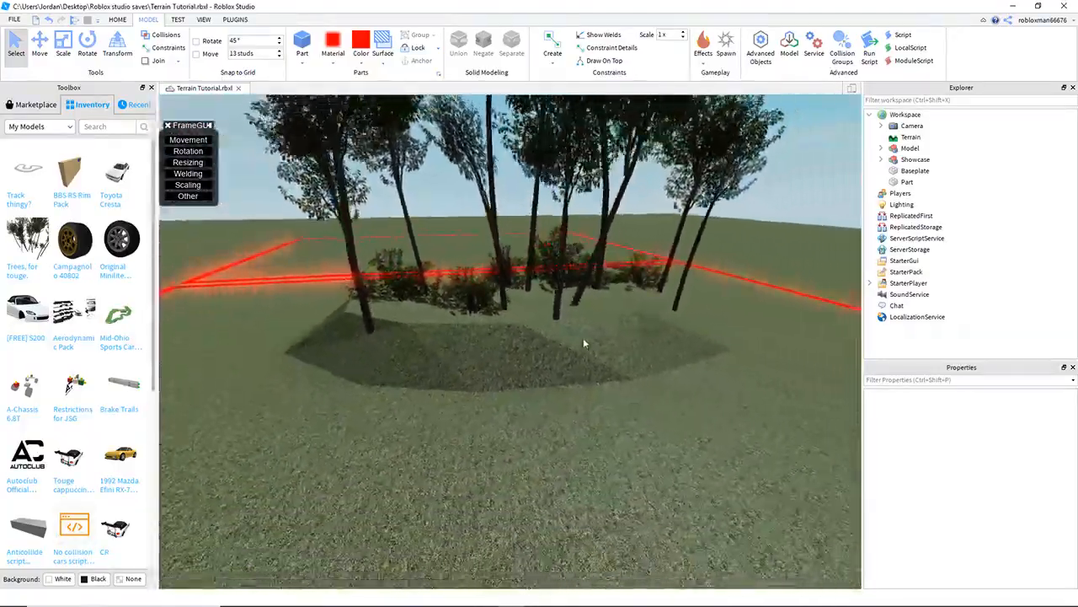
key("a")
key("d")
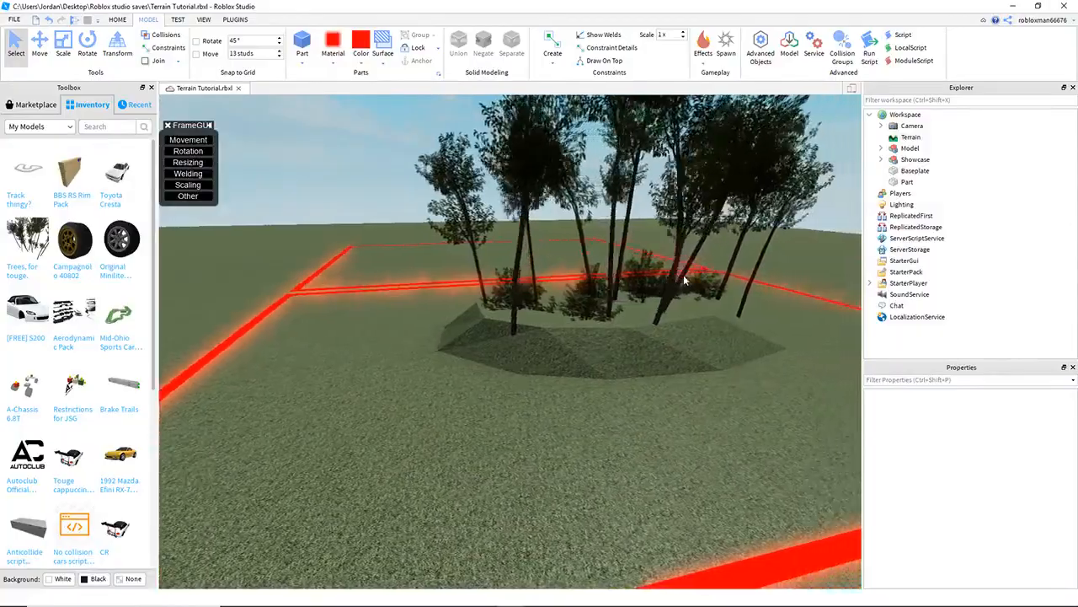
- Fly over the hill and between the trees to inspect the terrain up close
key("w")
key("e")
key("a")
right_click_drag(684, 281, 684, 280)
key("a")
key("w")
key("a")
key("w")
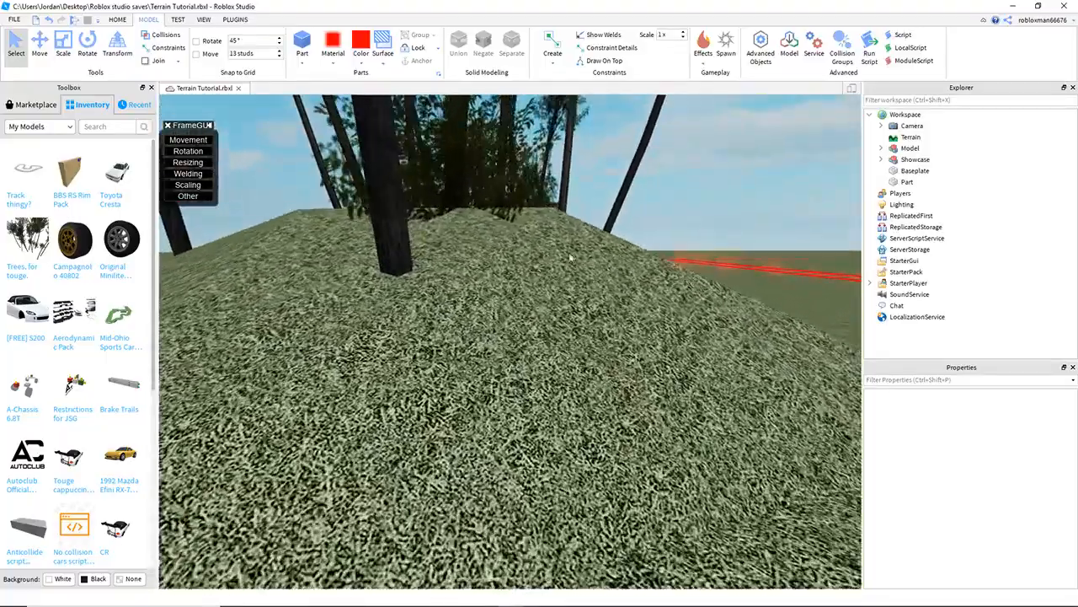
key("s")
key("a")
key("a")
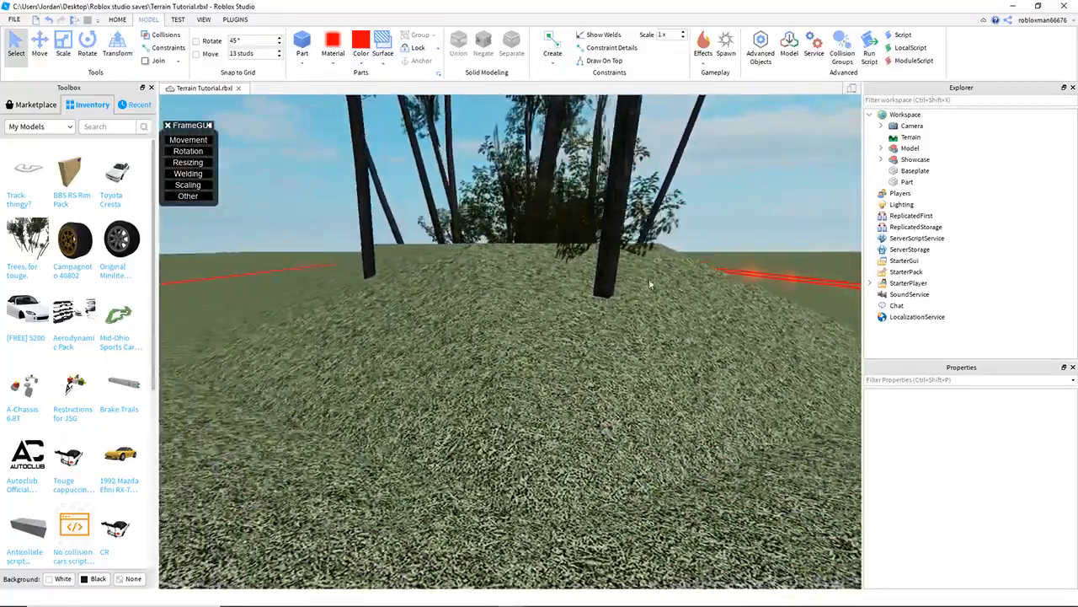
key("w")
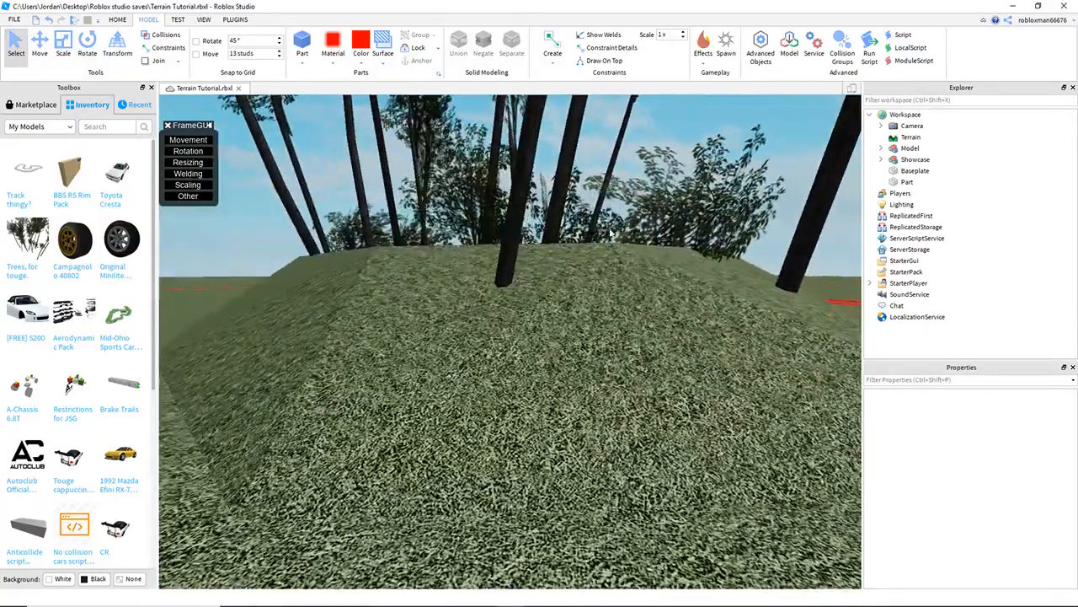
key("a")
right_click_drag(579, 329, 579, 329)
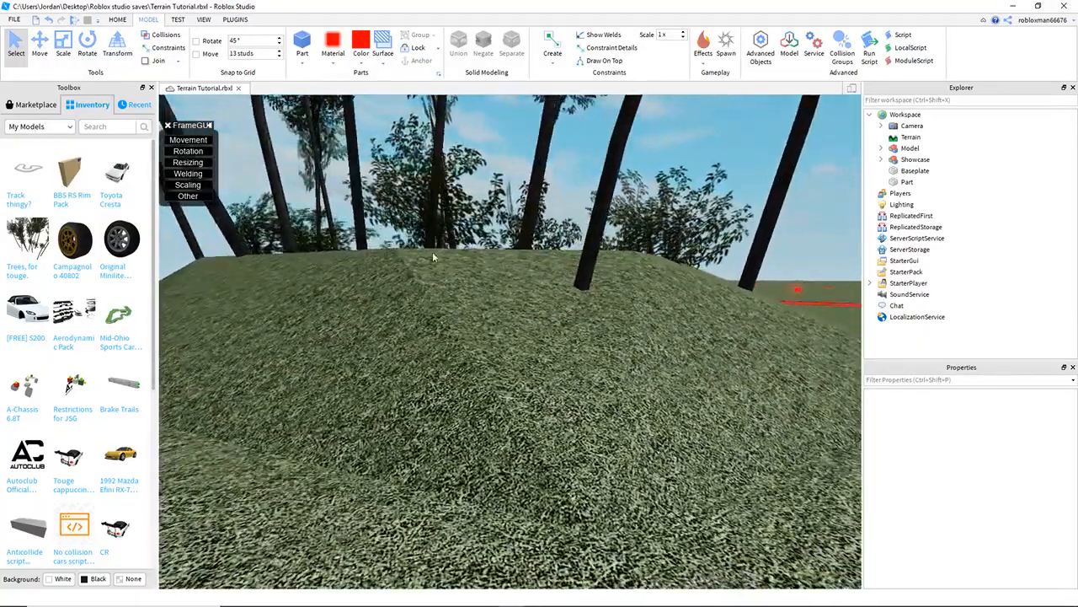
key("s")
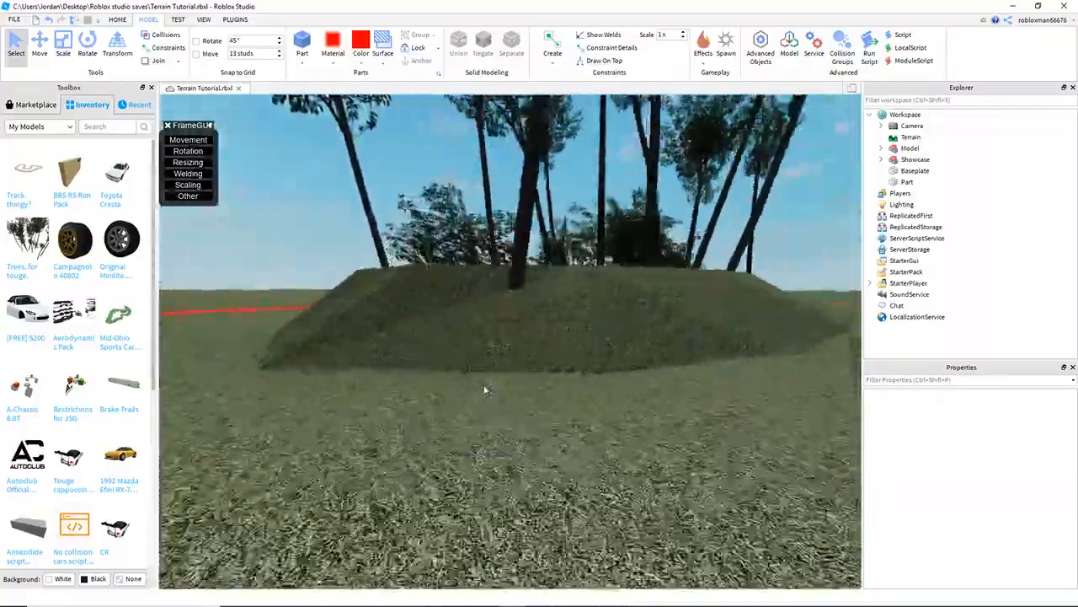
key("w")
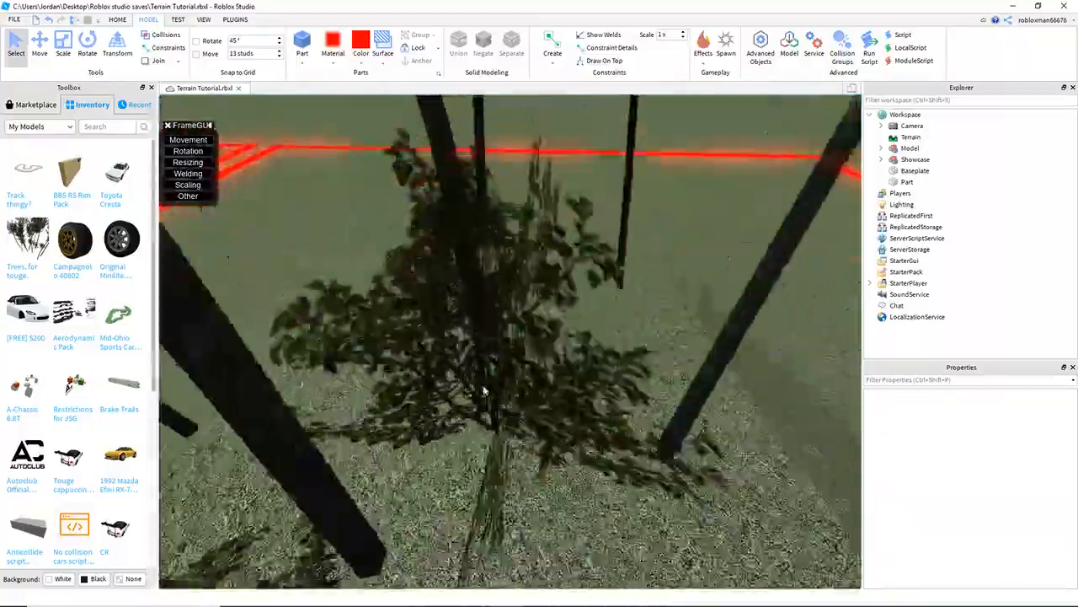
key("w")
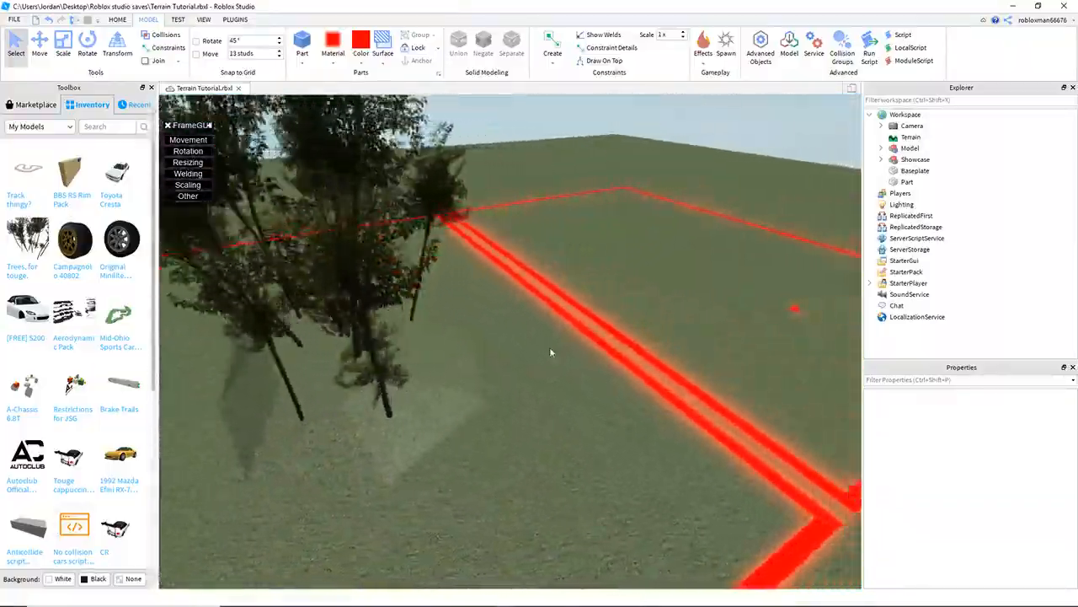
key("w")
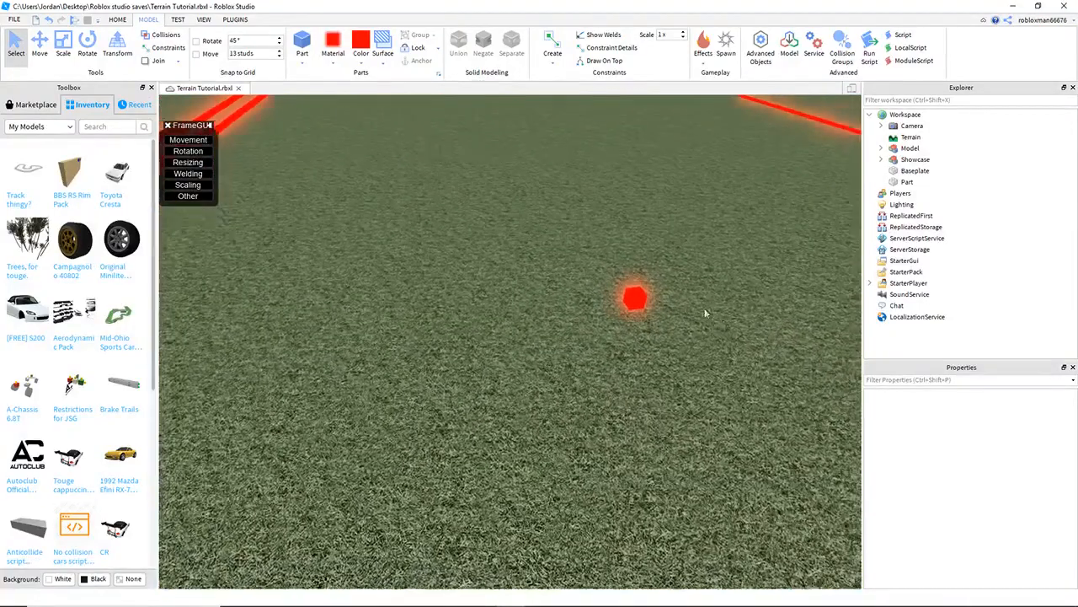
key("s")
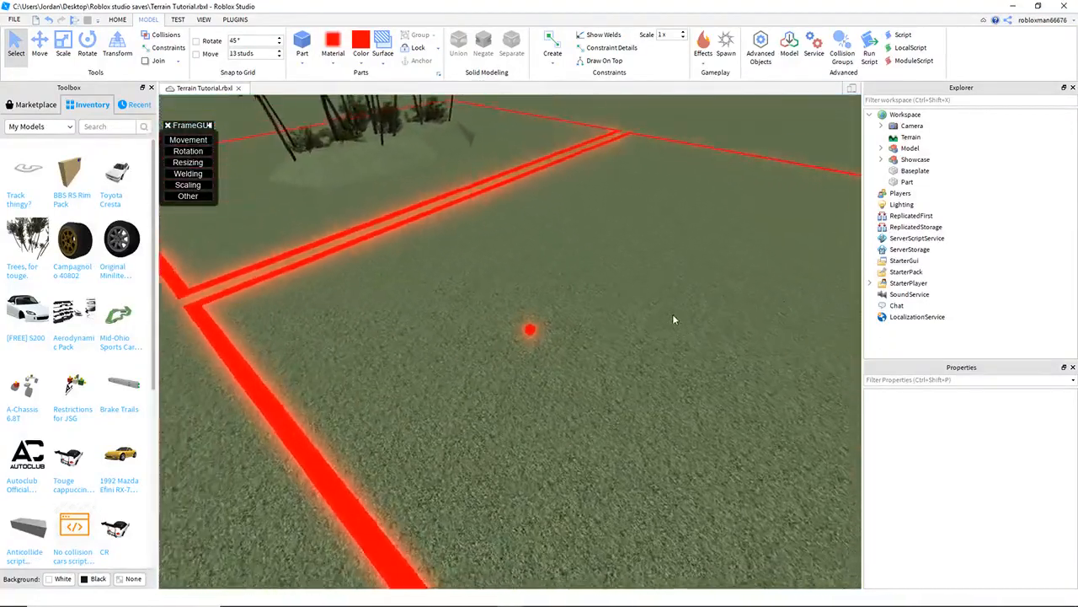
key("a")
- Drag the cube part to a new position inside the red-lined area
left_click_drag(620, 419, 621, 420)
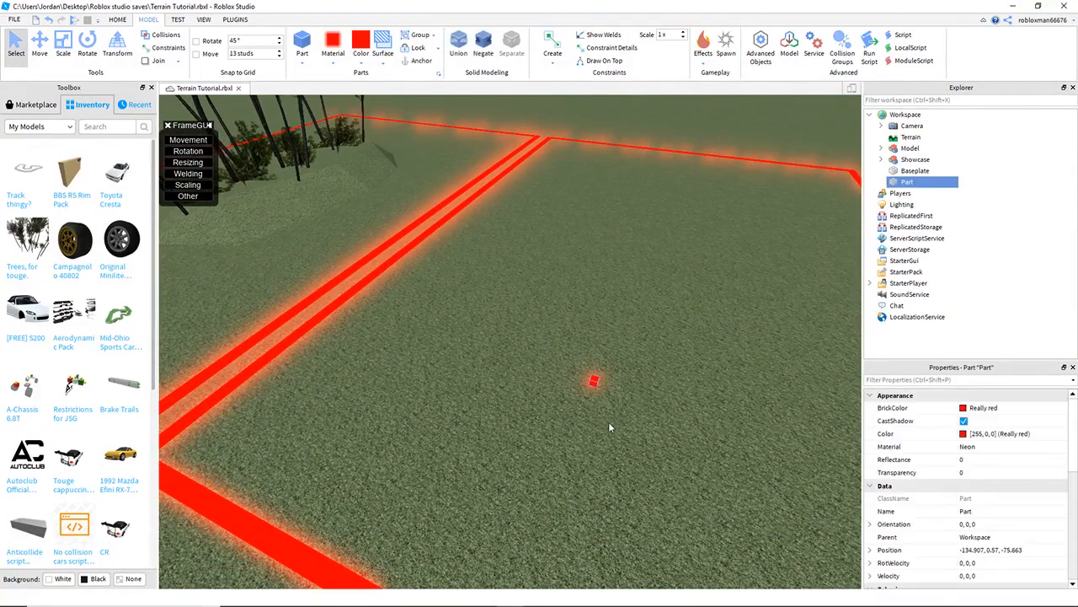
right_click_drag(609, 421, 597, 412)
scroll(585, 381, "down", 3)
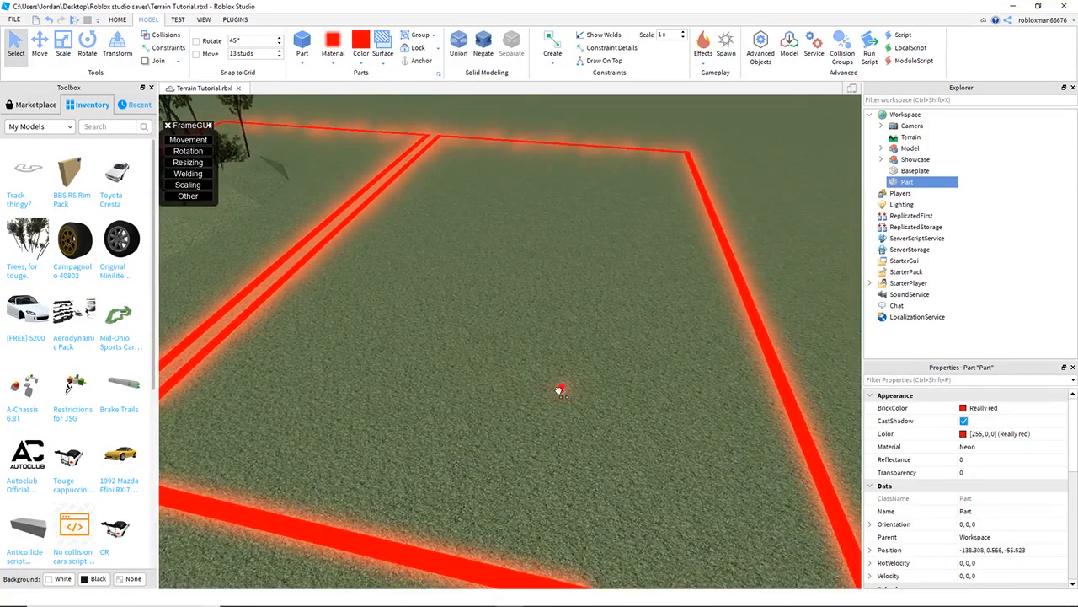
left_click_drag(605, 391, 609, 392)
key("w")
right_click_drag(647, 385, 595, 412)
key("d")
scroll(595, 411, "down", 3)
scroll(613, 447, "up", 3)
scroll(617, 421, "up", 2)
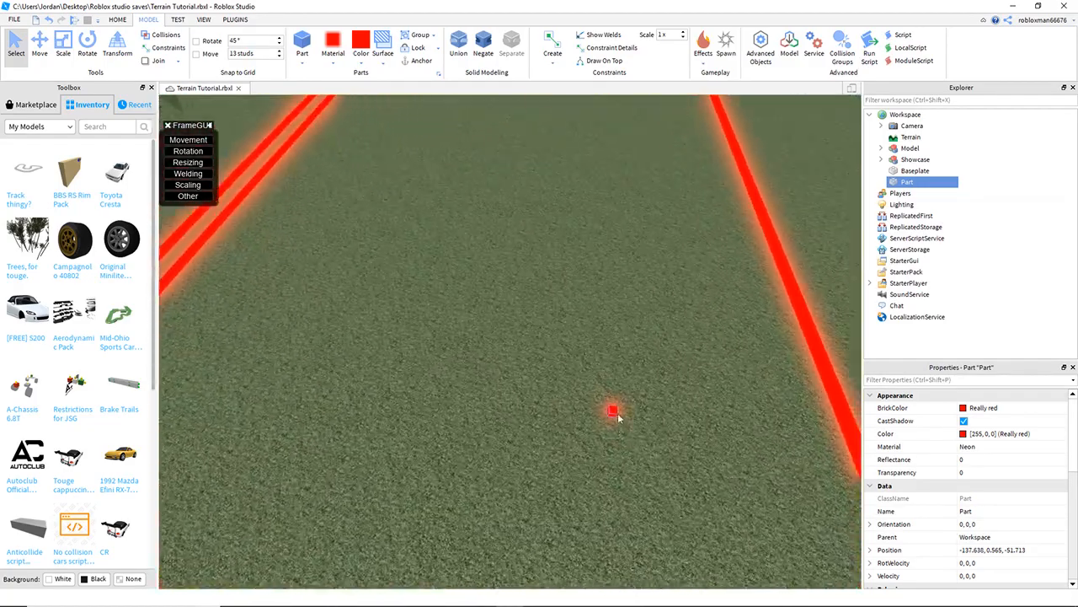
- Place another small red neon node part on the grass inside the red-lined area and drag it into position
left_click(612, 374)
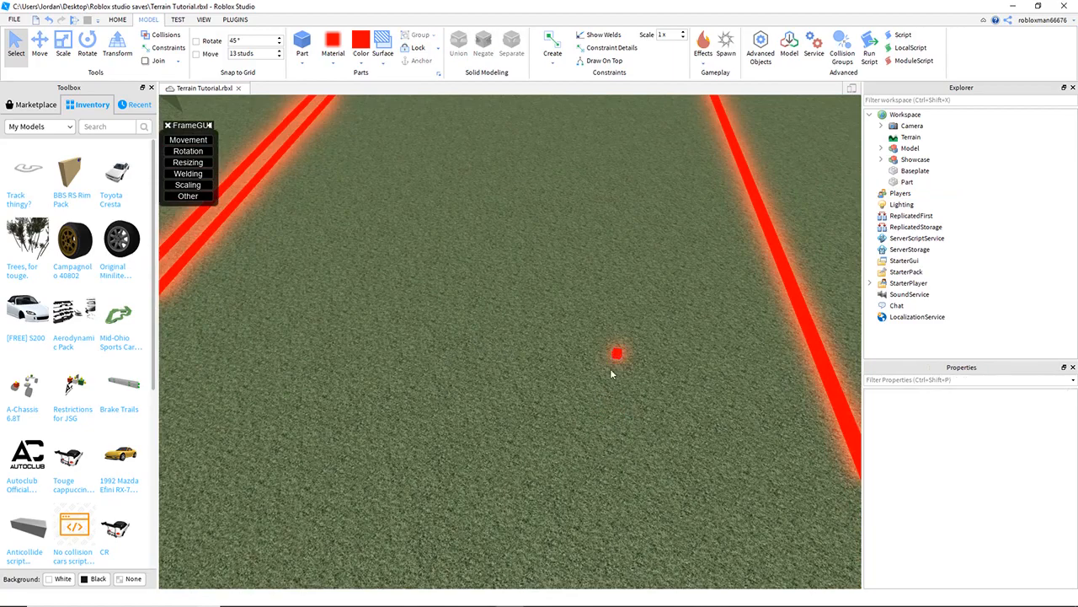
left_click_drag(619, 355, 622, 332)
left_click(603, 338)
right_click_drag(588, 347, 581, 333)
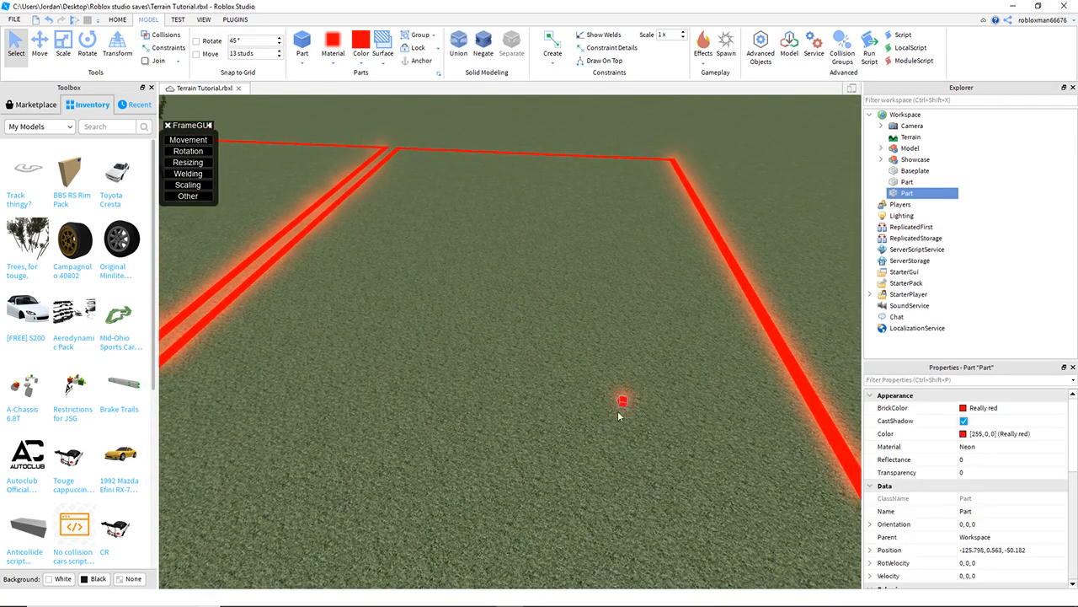
left_click(433, 401)
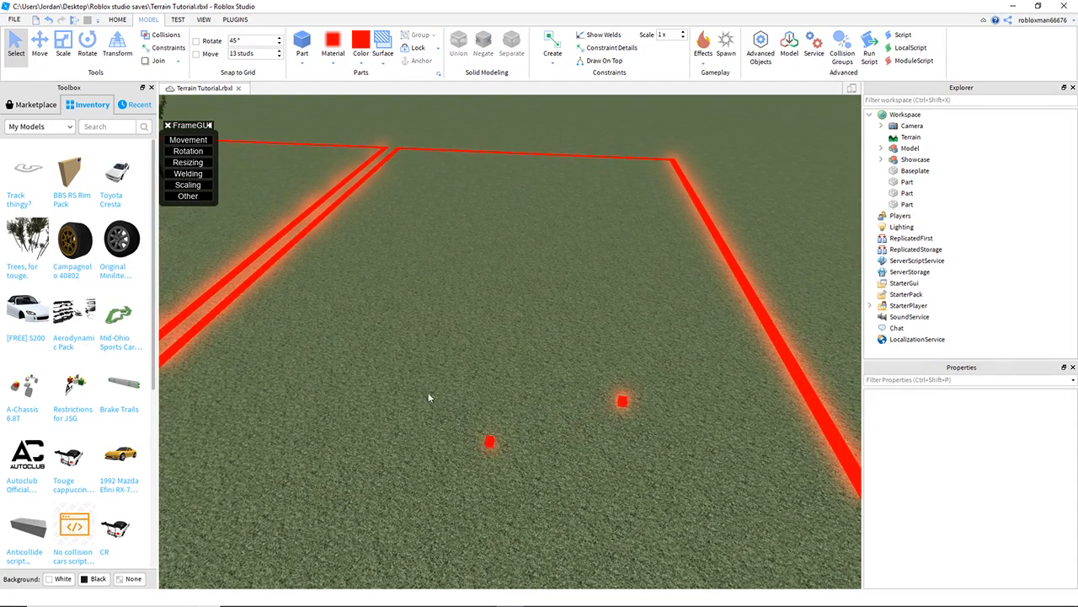
left_click_drag(494, 446, 438, 401)
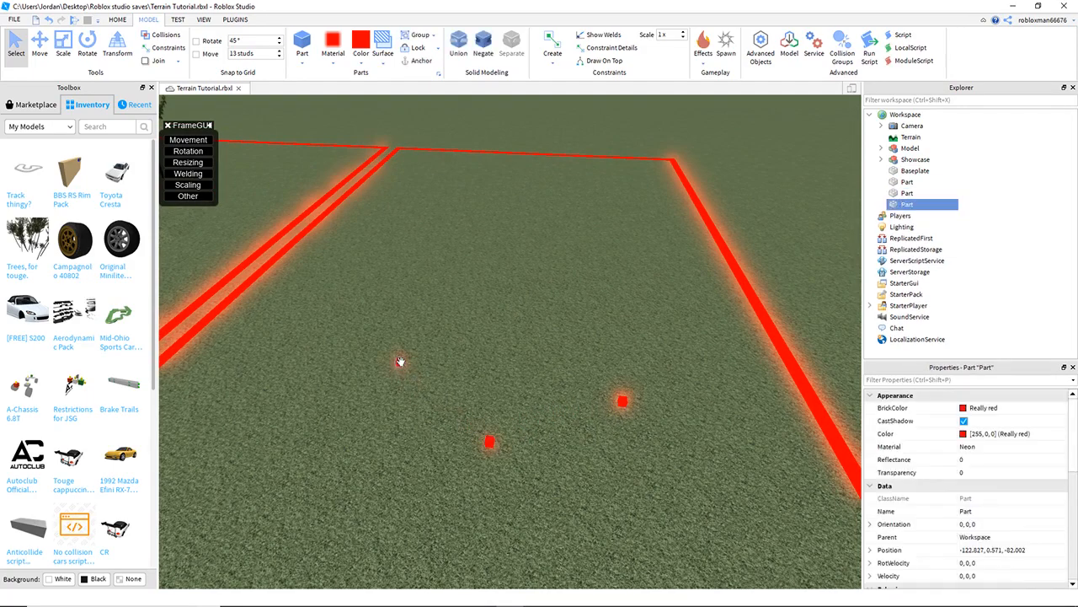
- Add more node parts spaced out in a row across the red-lined area
left_click(494, 365)
right_click_drag(495, 366, 482, 410)
left_click_drag(486, 398, 488, 367)
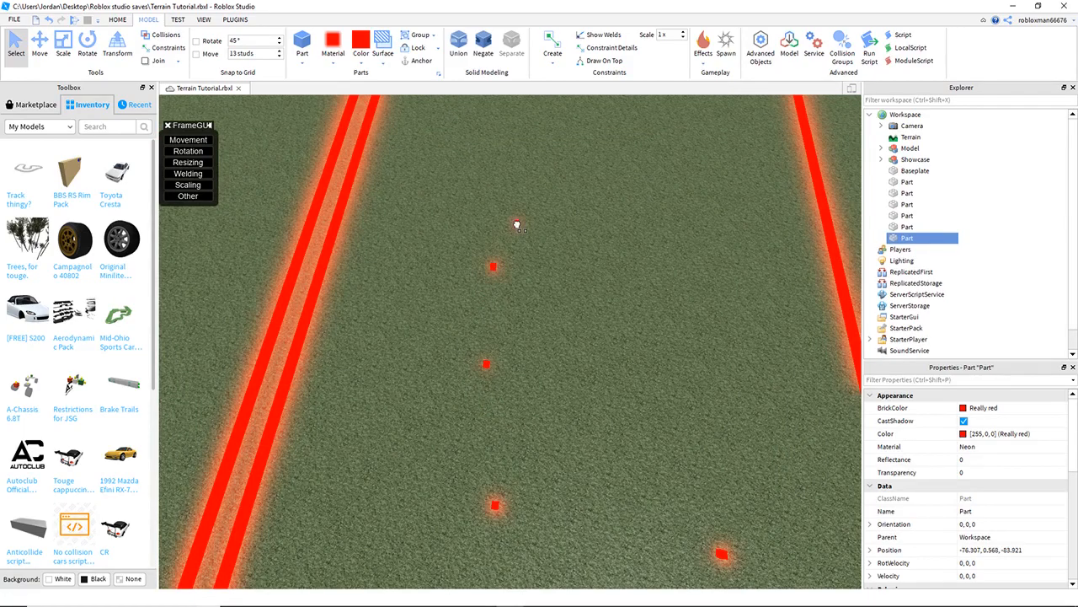
- Continue adding node parts to form a second row near the corner of the red-lined area
right_click_drag(556, 221, 577, 315)
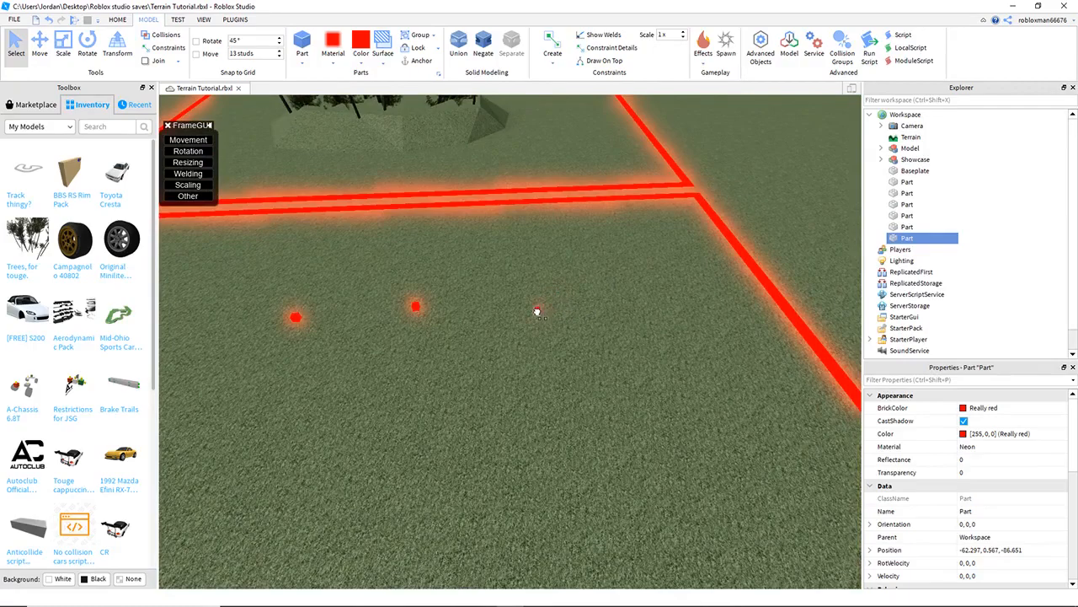
left_click_drag(609, 422, 611, 426)
key("d")
right_click_drag(639, 379, 627, 378)
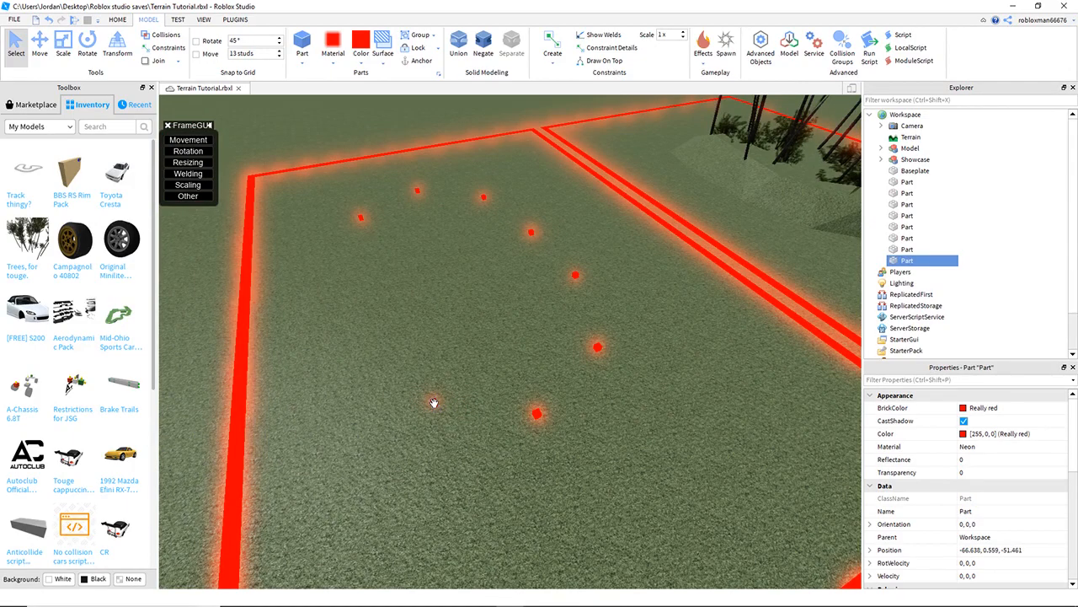
left_click_drag(388, 369, 385, 362)
key("a")
right_click_drag(385, 361, 499, 383)
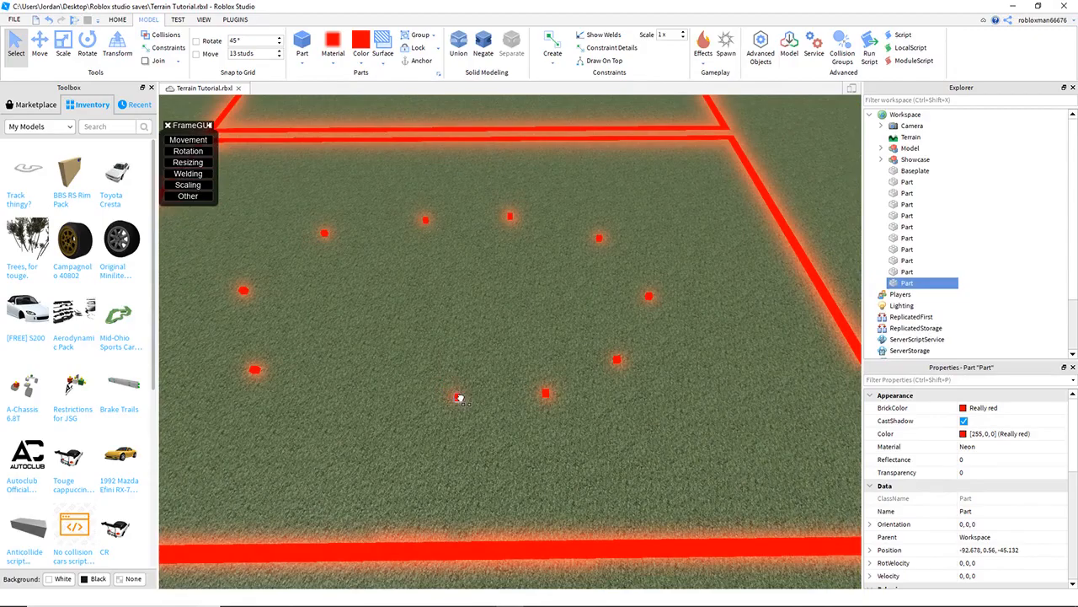
- Add one more node part to the cluster and view the node layout from above
left_click(404, 440)
key("d")
right_click_drag(404, 440, 407, 445)
key("e")
key("a")
left_click_drag(305, 155, 664, 500)
left_click(663, 501)
key("s")
left_click_drag(320, 180, 718, 478)
left_click(695, 484)
right_click_drag(564, 369, 566, 371)
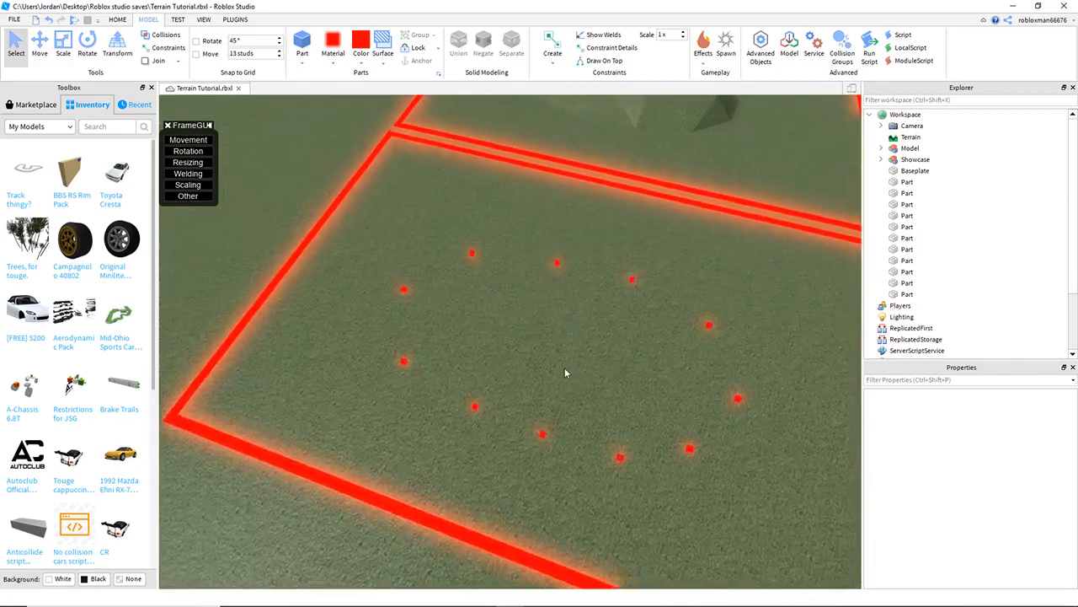
- Select a node part and raise it about 8 studs above the ground with the Move tool
key("w")
key("a")
right_click_drag(554, 287, 555, 288)
key("q")
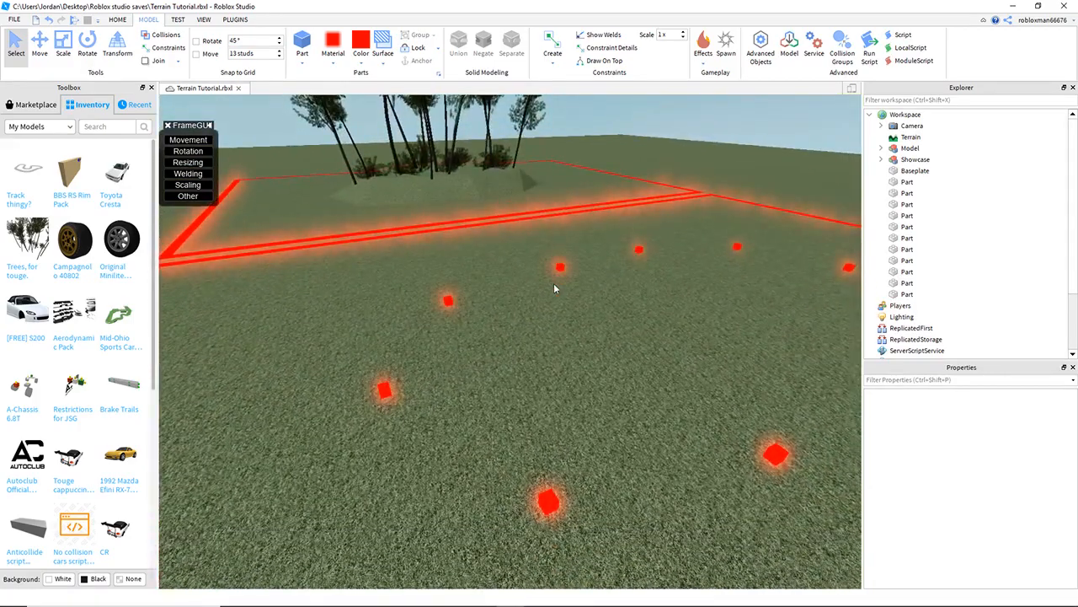
key("w")
key("a")
left_click(497, 291)
right_click_drag(523, 334, 535, 378)
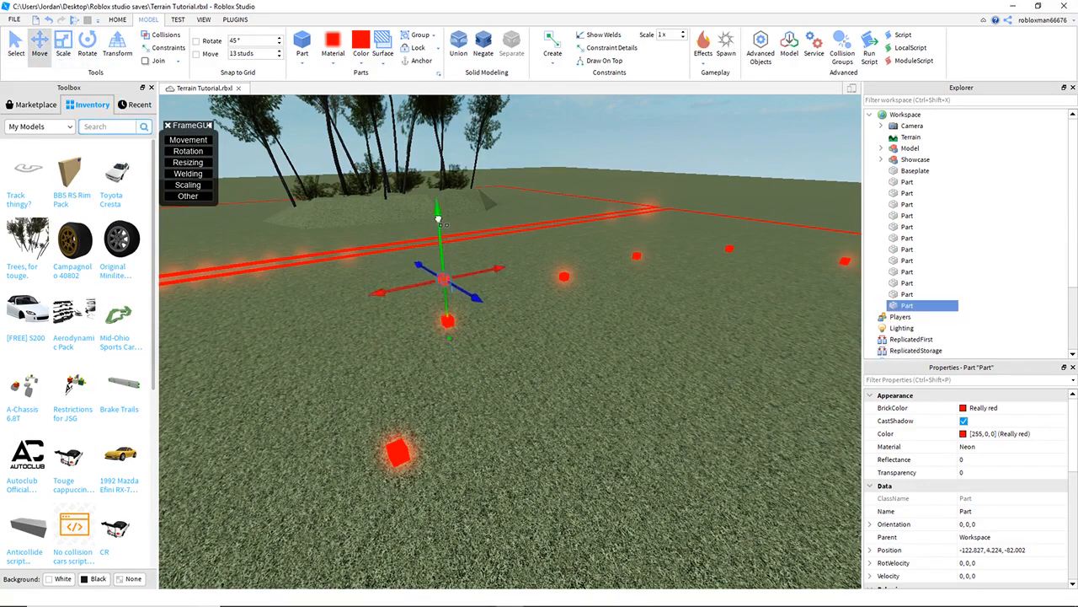
key("a")
right_click_drag(614, 344, 556, 337)
key("q")
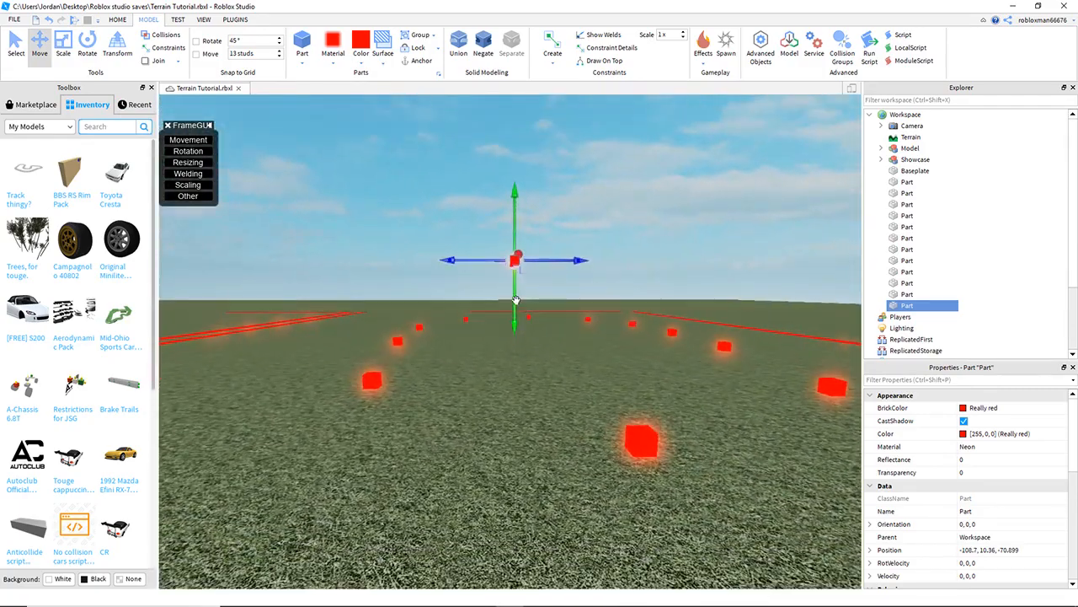
key("e")
right_click_drag(488, 377, 488, 376)
key("w")
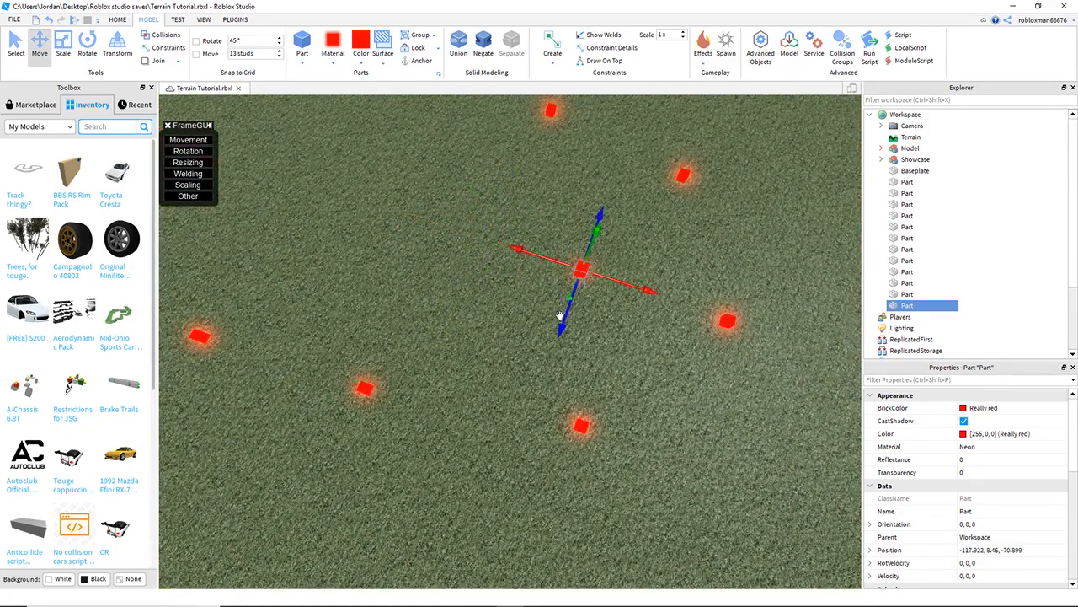
- Duplicate the raised node part and move the copy sideways within the grid
scroll(610, 362, "down", 10)
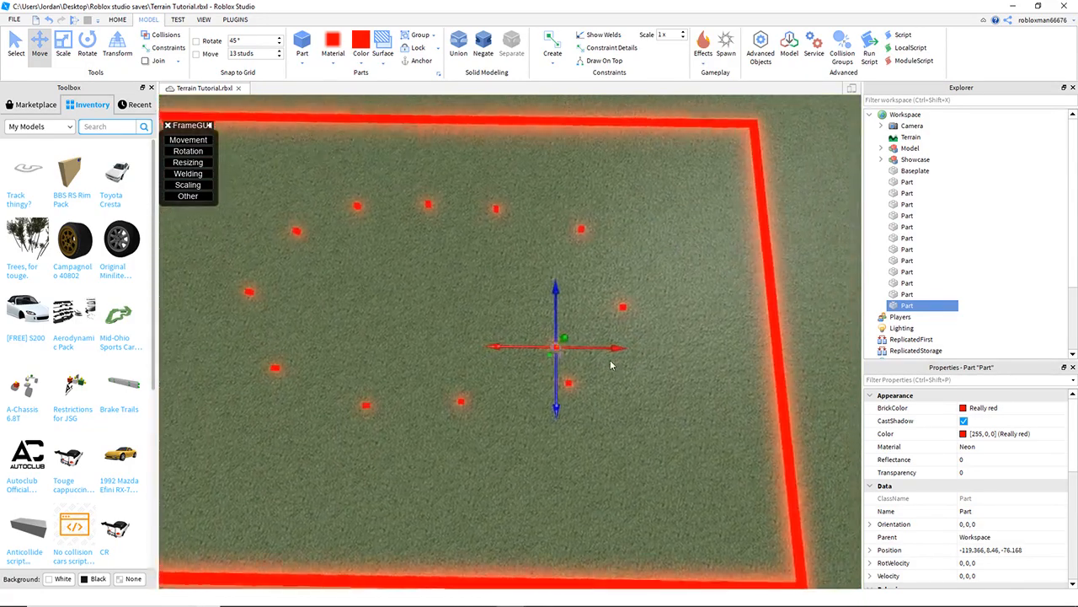
left_click(612, 429)
right_click_drag(612, 429, 614, 426)
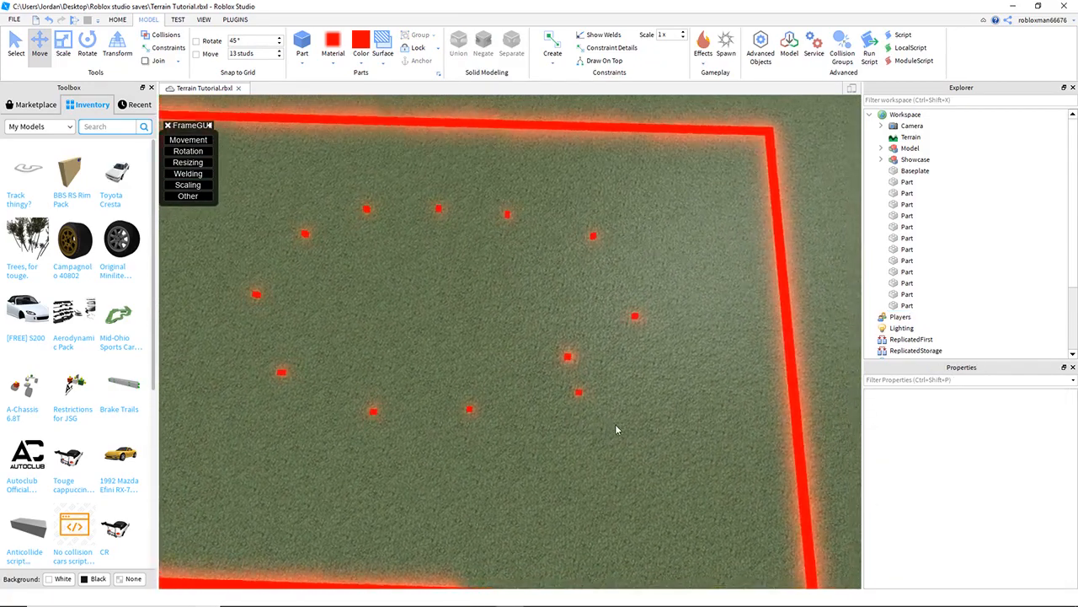
right_click(407, 289)
right_click_drag(606, 352, 578, 370)
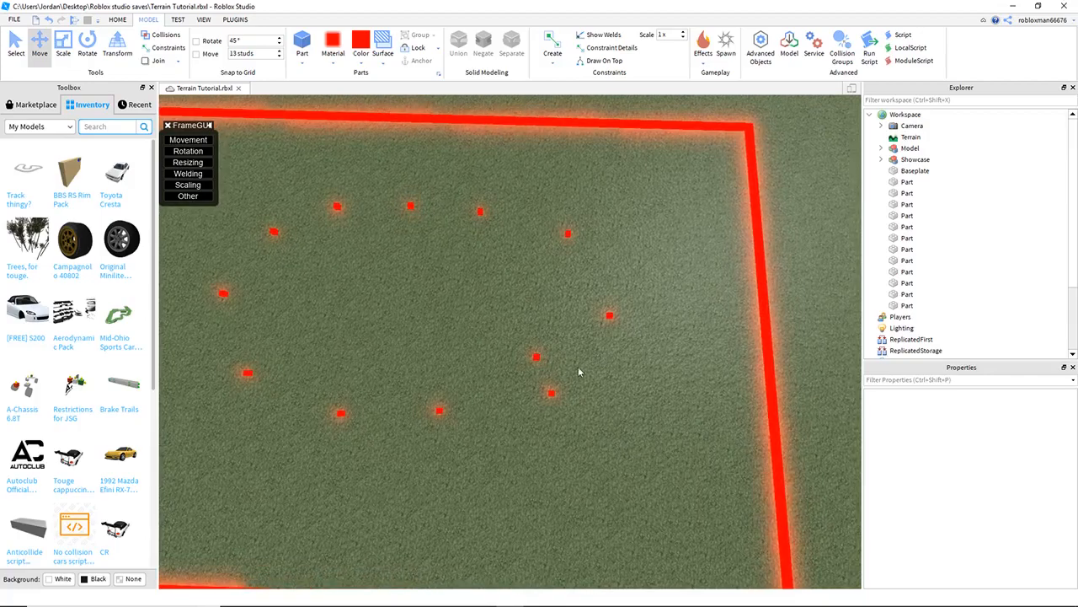
left_click(535, 356)
key("ctrl+d")
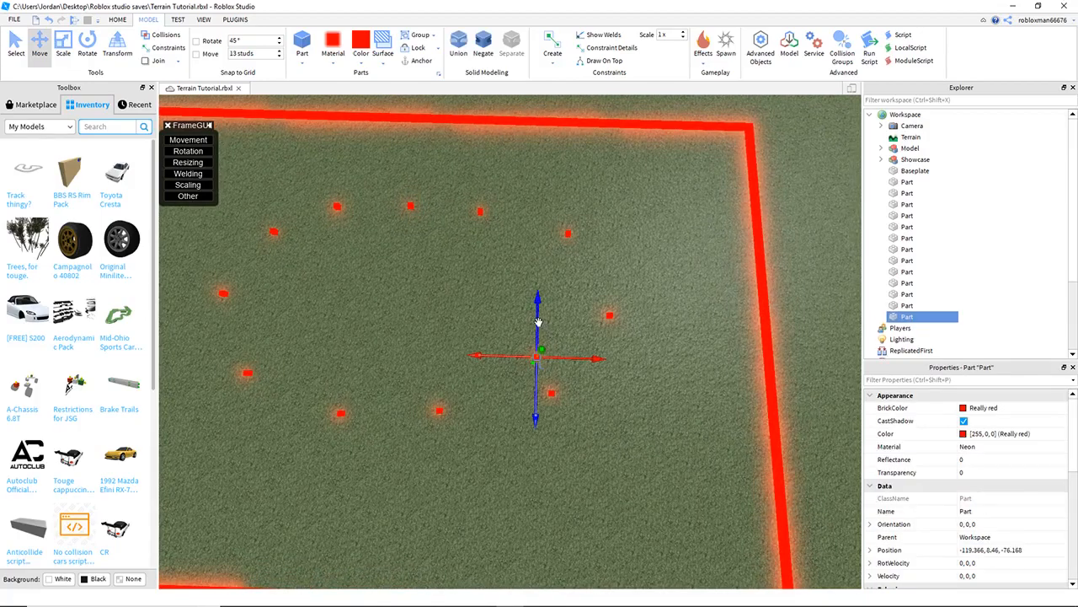
left_click_drag(574, 316, 609, 316)
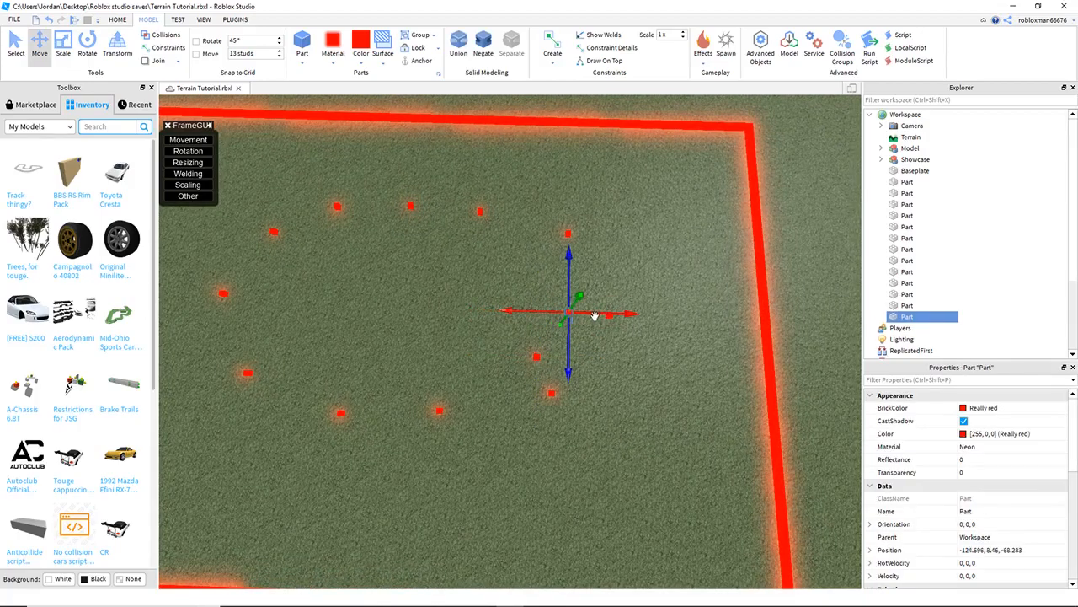
- Keep duplicating the raised node part and moving each copy to fill out the grid of nodes
key("ctrl+d")
left_click_drag(569, 273, 572, 221)
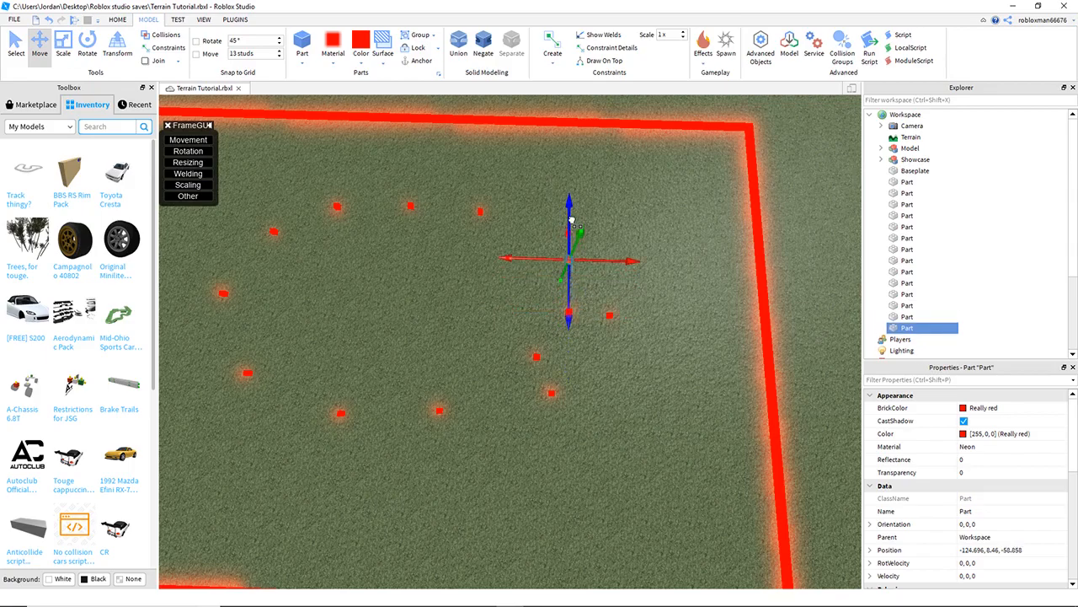
left_click_drag(605, 263, 579, 266)
right_click_drag(583, 279, 587, 281)
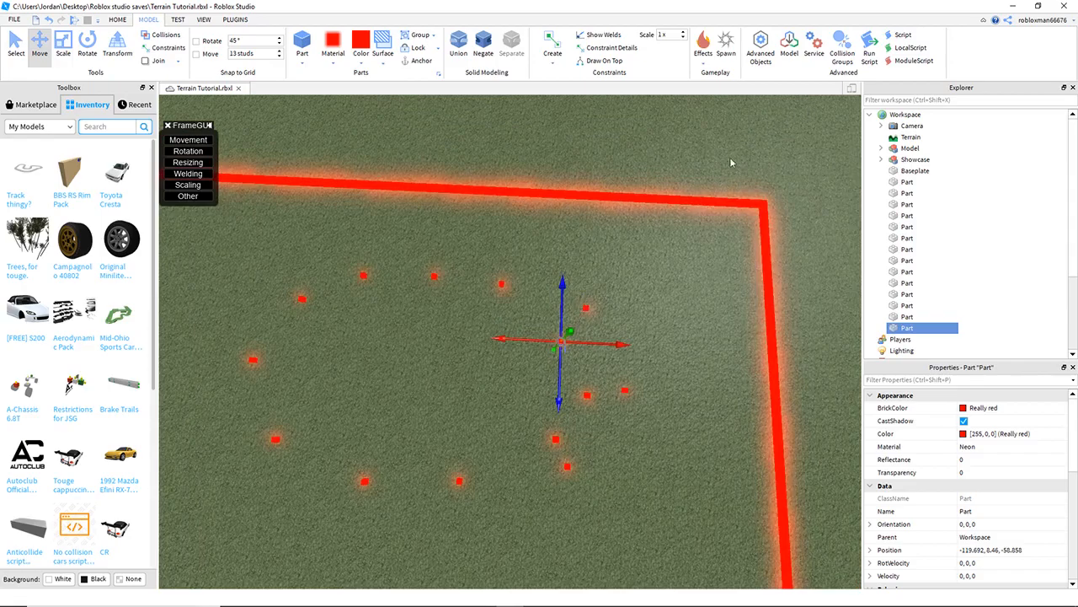
key("ctrl+d")
left_click_drag(603, 339, 538, 341)
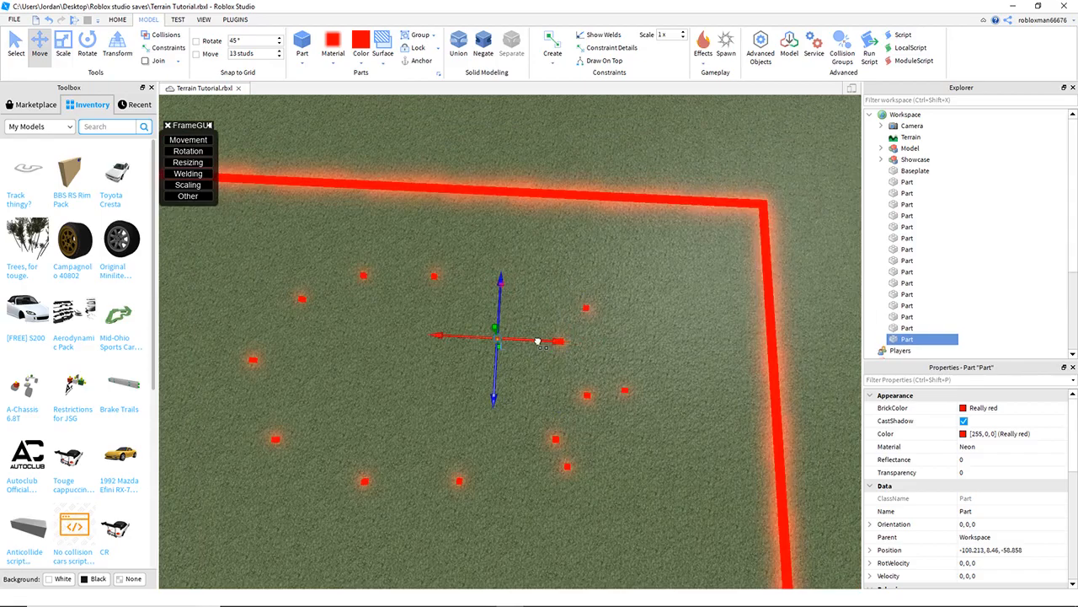
mouse_move(560, 295)
right_mouse_down()
mouse_move(614, 301)
mouse_move(565, 306)
right_mouse_up()
key("ctrl+d")
left_click_drag(566, 305, 468, 314)
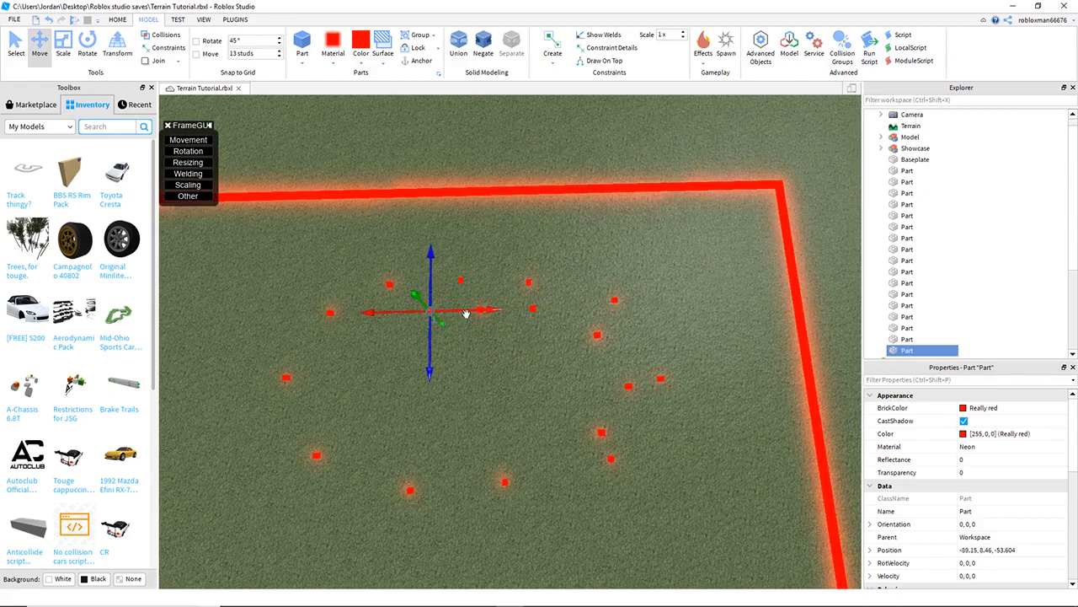
key("a")
key("ctrl+d")
left_click_drag(604, 313, 531, 319)
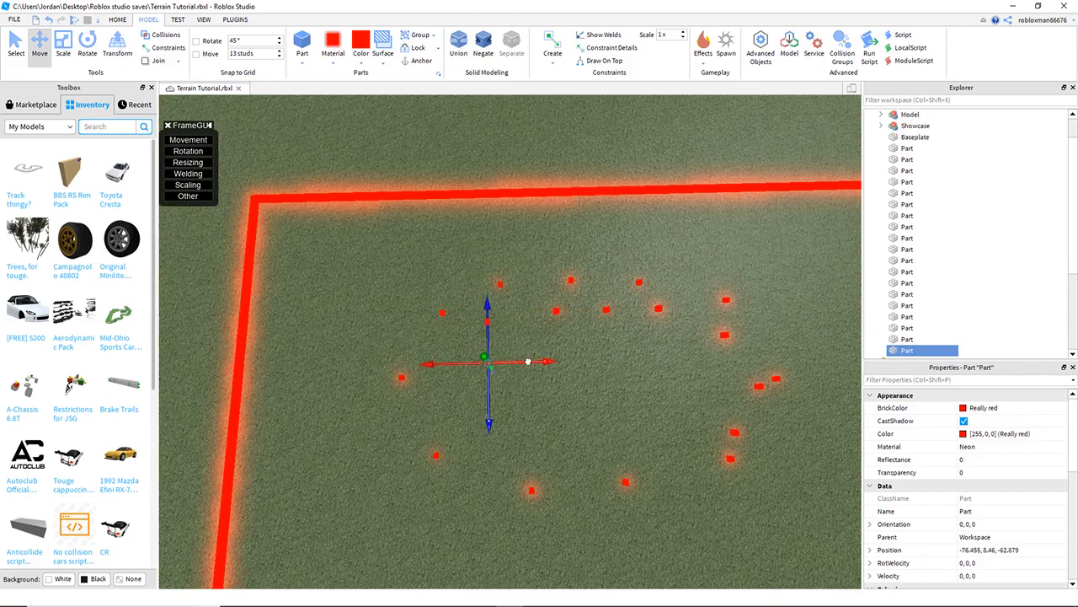
right_click_drag(544, 371, 543, 377)
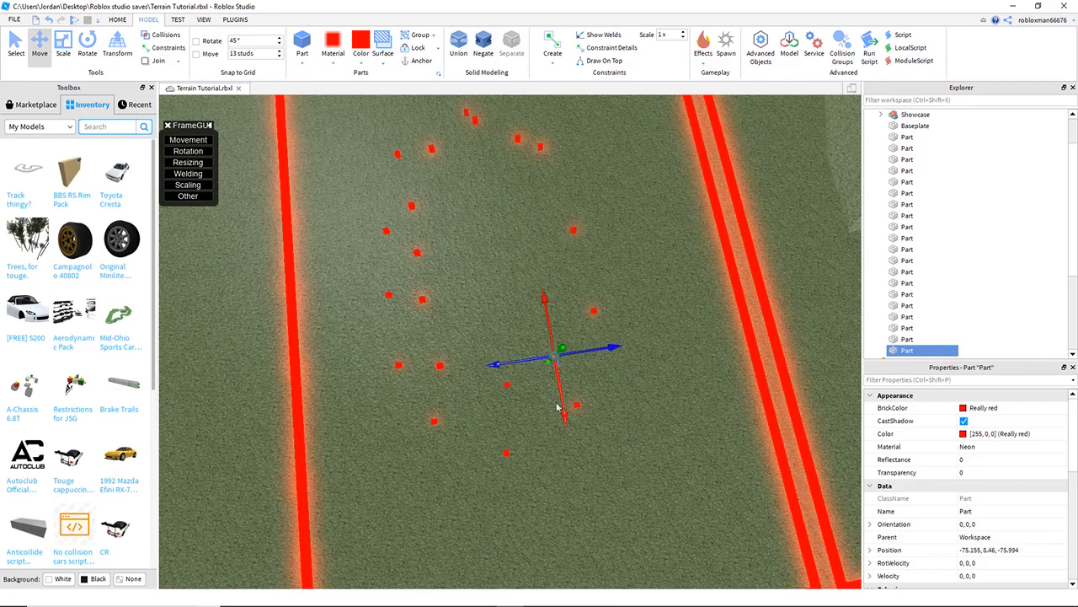
left_click_drag(561, 398, 536, 322)
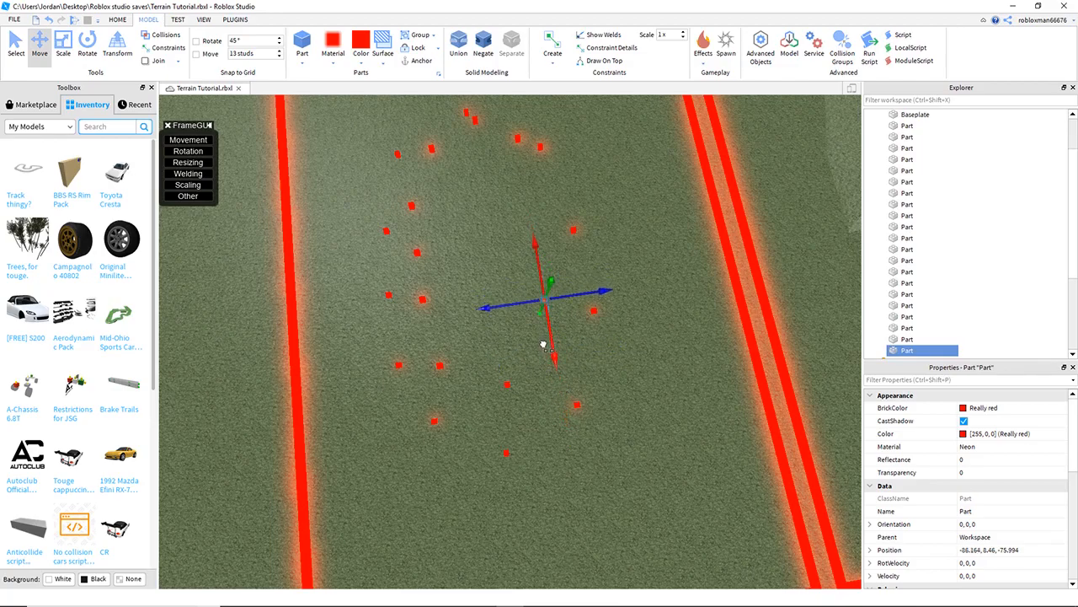
right_click_drag(631, 290, 632, 290)
left_click_drag(549, 322, 681, 295)
left_click(756, 420)
right_click_drag(756, 420, 757, 420)
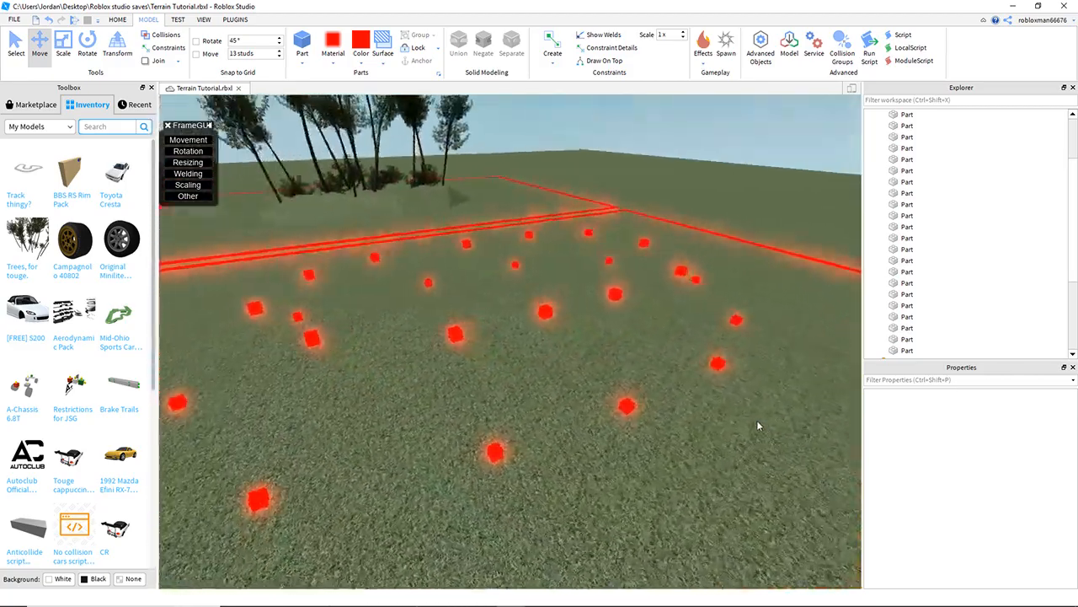
- Delete one of the node parts near the red line
scroll(530, 339, "up", 3)
left_click(488, 311)
key("Delete")
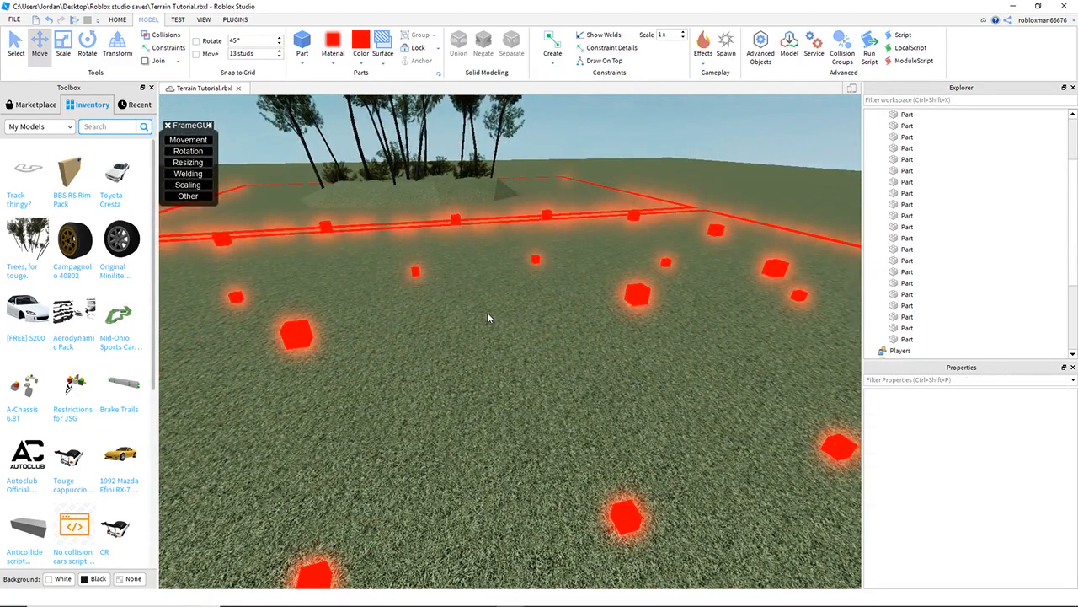
- Open the Tri-Tool [Nodal] plugin's triangle node editor
scroll(488, 312, "down", 5)
right_click_drag(488, 313, 483, 291)
right_click_drag(584, 367, 557, 355)
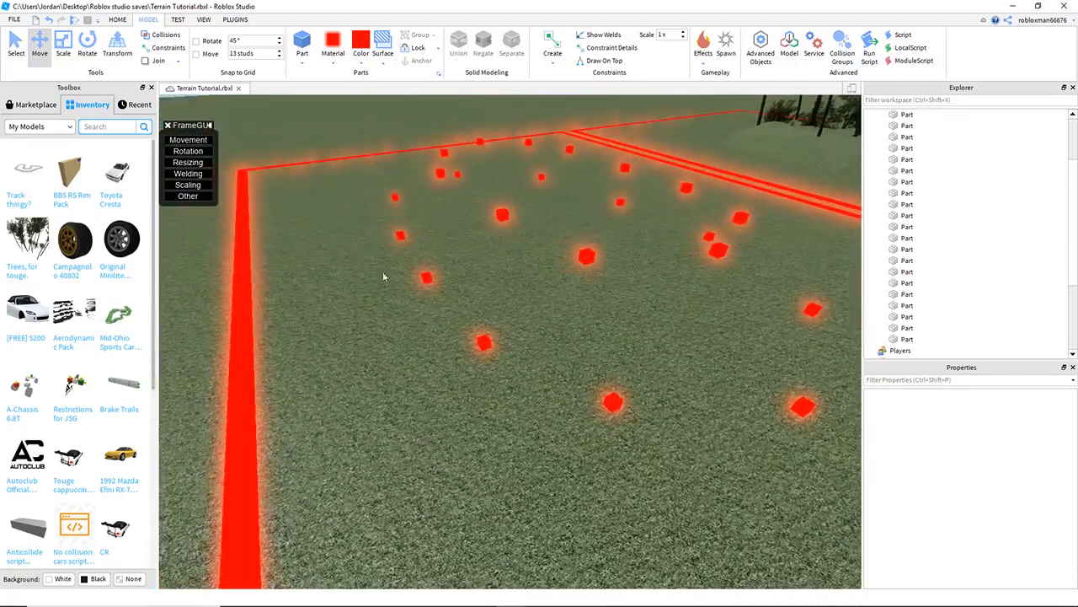
left_click(237, 19)
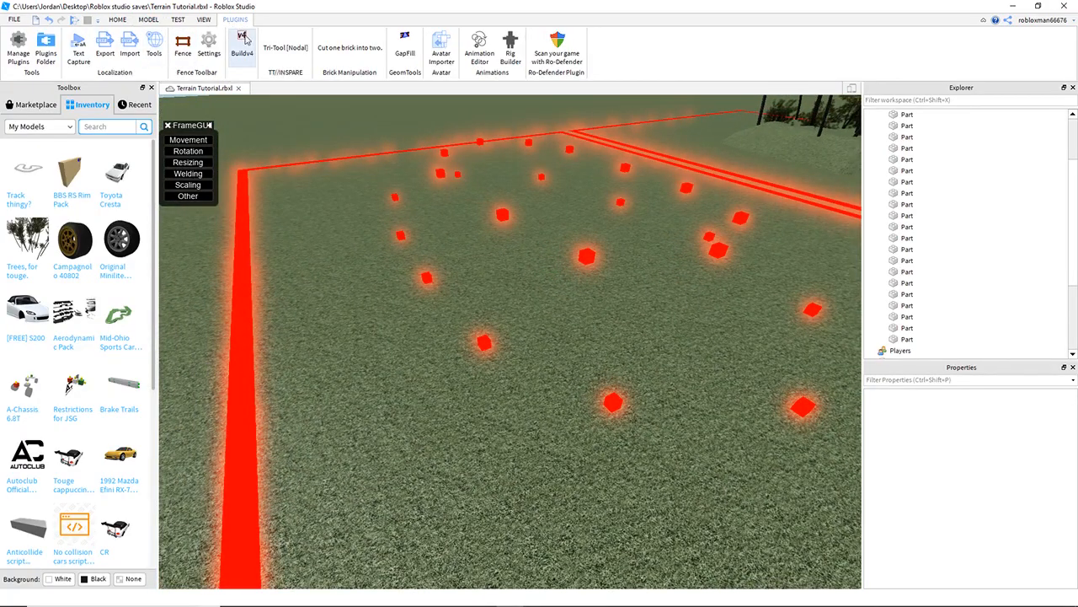
left_click(285, 47)
right_click_drag(342, 360, 339, 360)
key("a")
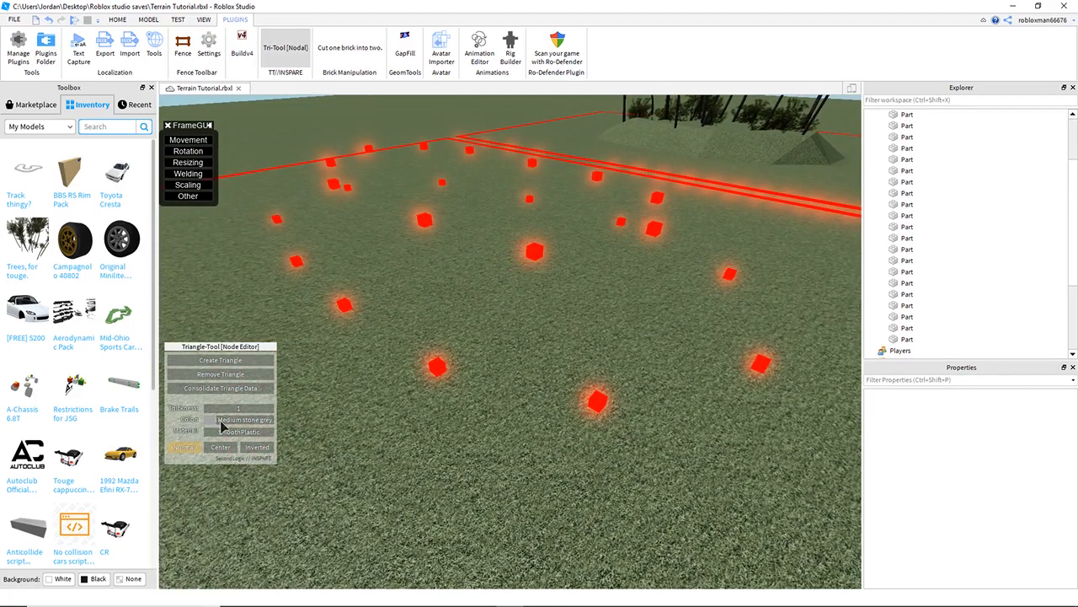
- Set the triangle colour to Laurel green and the material to Grass
left_click(232, 420)
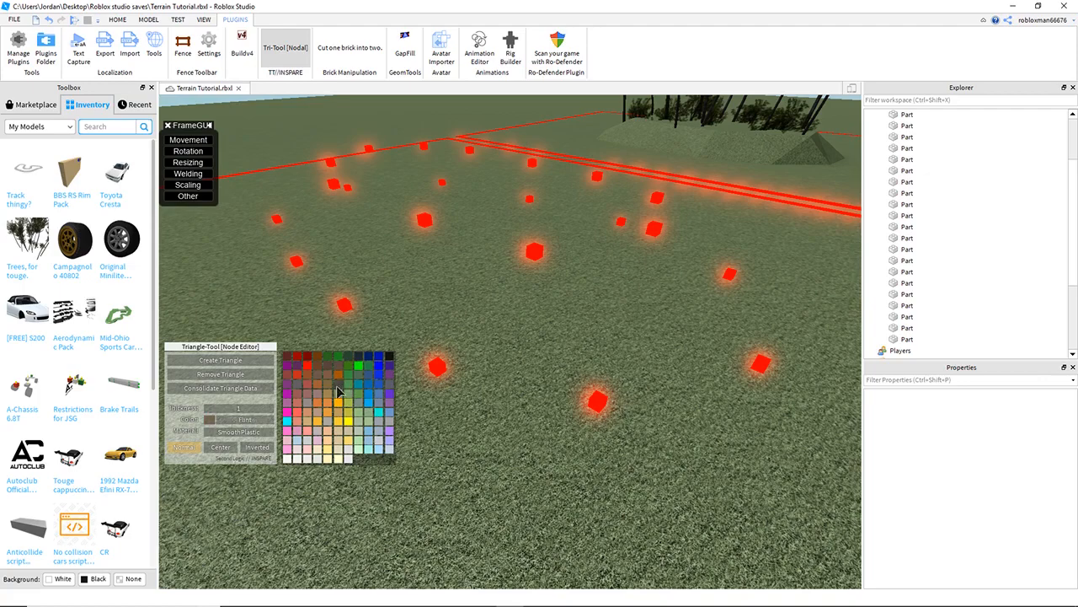
left_click(361, 428)
left_click(221, 433)
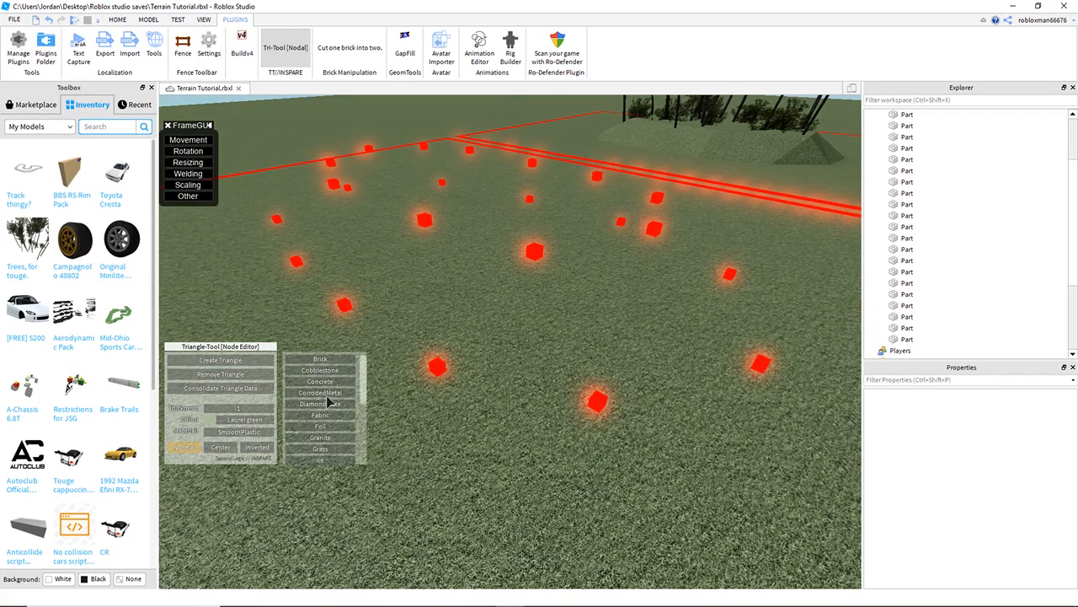
scroll(344, 389, "down", 2)
left_click(333, 421)
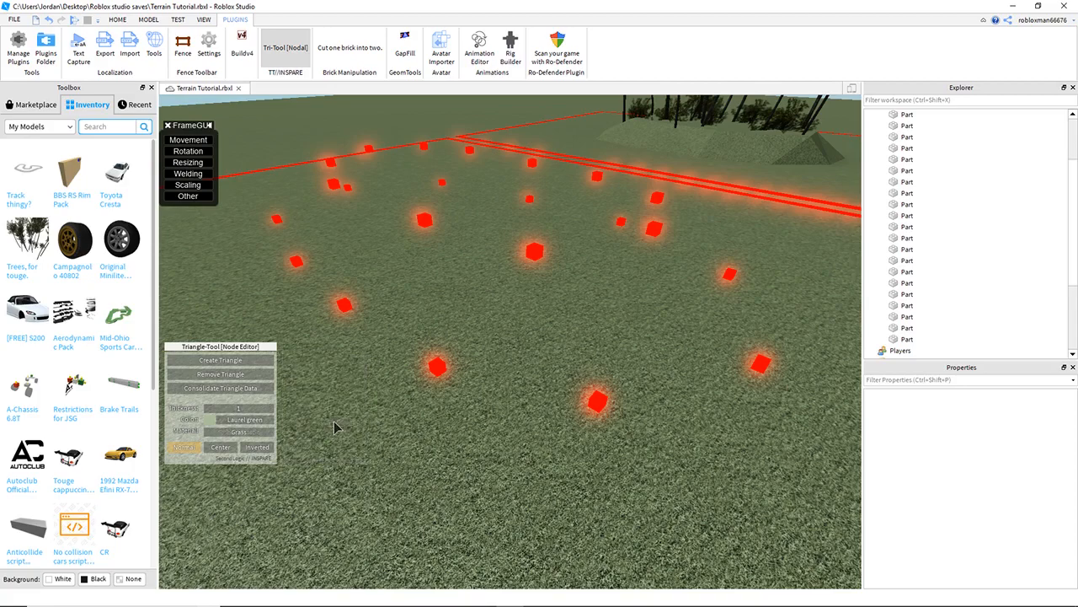
- Start triangle creation and pick three neighbouring nodes to form the first grass triangle
left_click(221, 360)
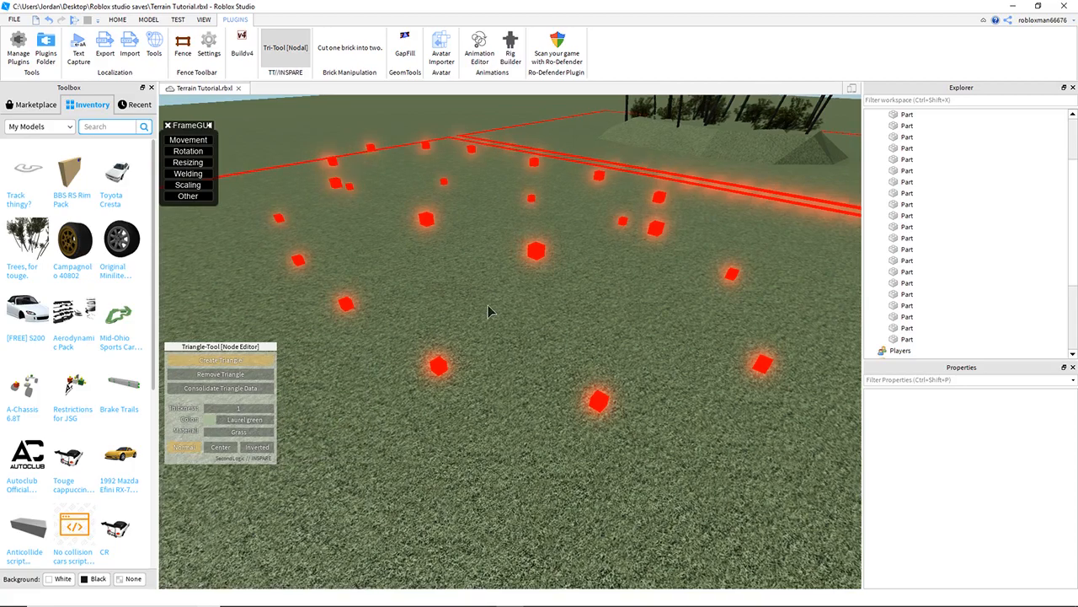
right_click_drag(540, 278, 528, 278)
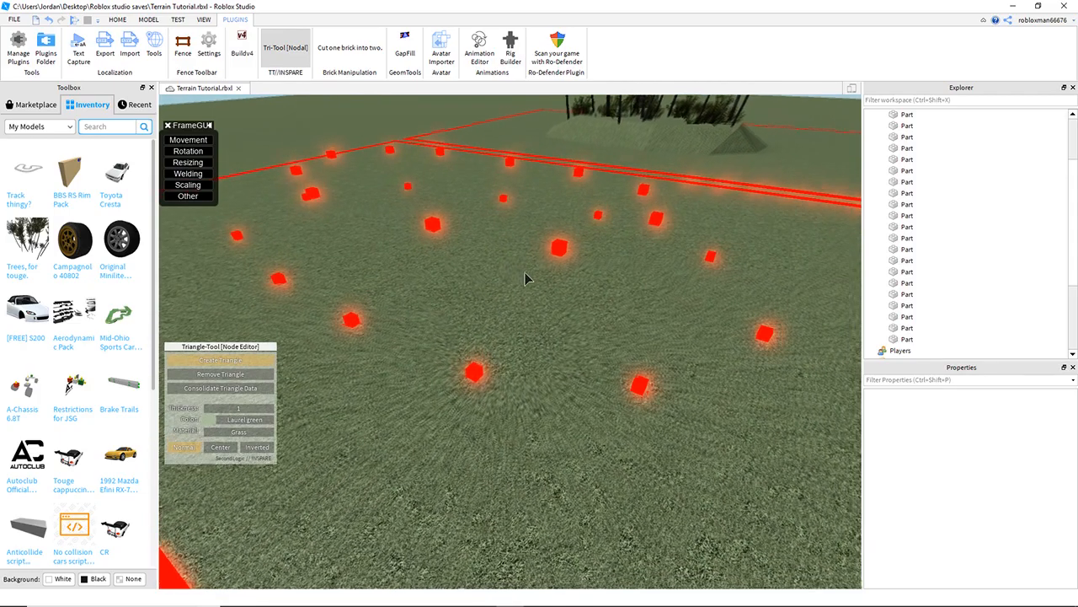
scroll(527, 279, "up", 4)
scroll(581, 274, "down", 4)
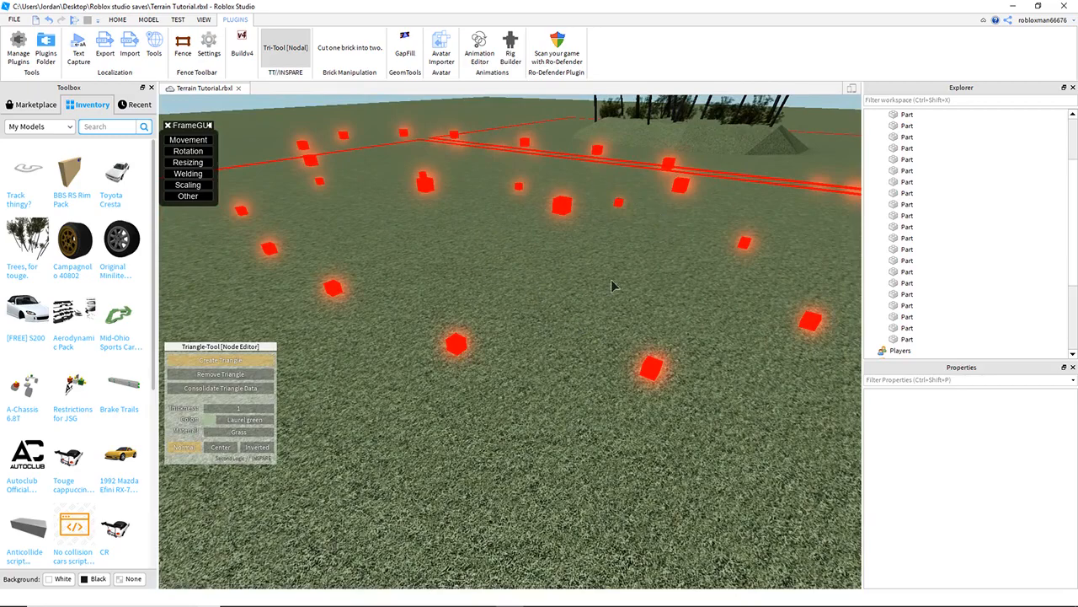
right_click_drag(691, 278, 692, 278)
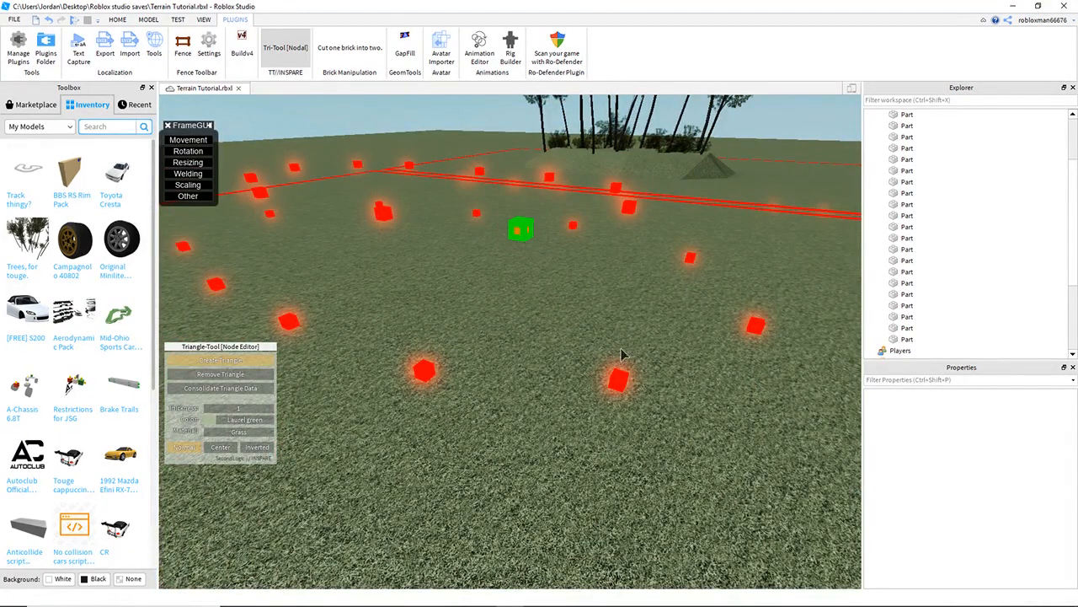
left_click(419, 377)
key("a")
right_click_drag(433, 377, 433, 377)
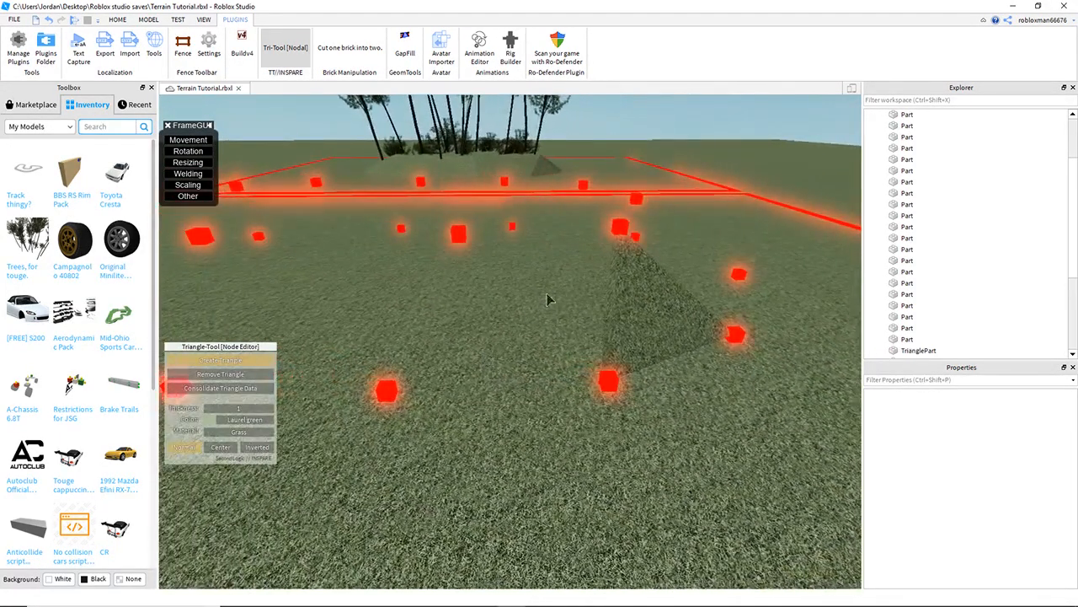
left_click(388, 390)
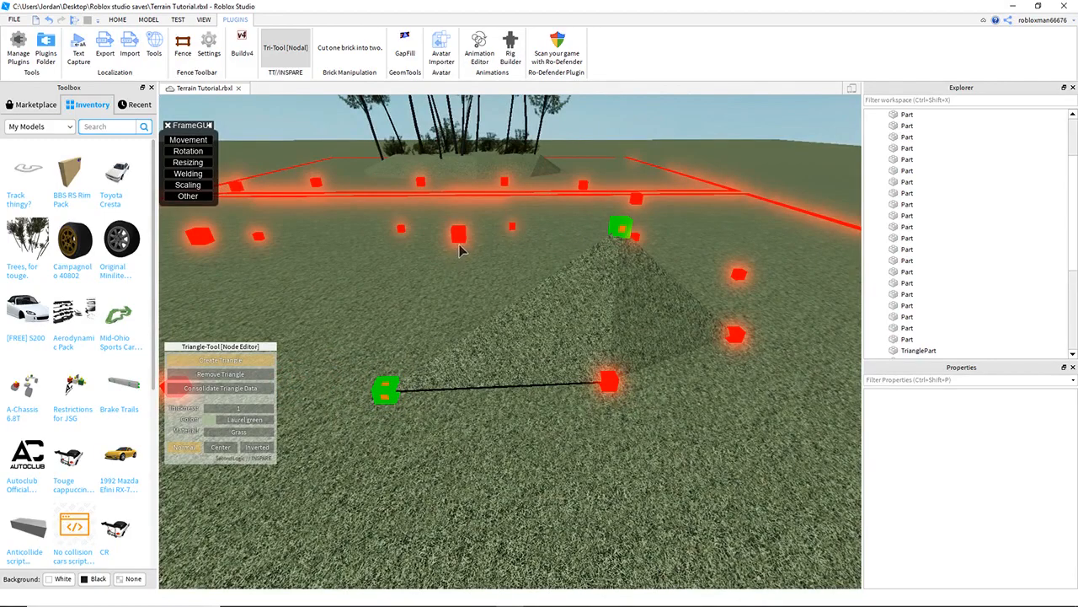
- Keep picking node triplets to create grass triangles that build up the mound's slopes and top
left_click(460, 241)
key("a")
right_click_drag(515, 294, 515, 294)
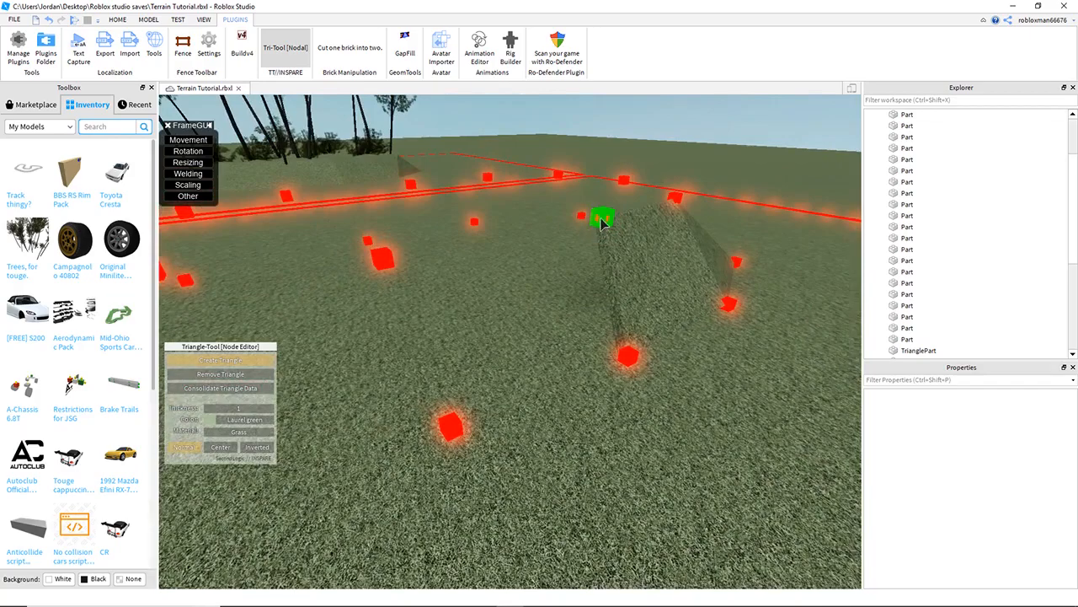
left_click(449, 433)
left_click(604, 220)
right_click_drag(579, 248, 578, 248)
key("a")
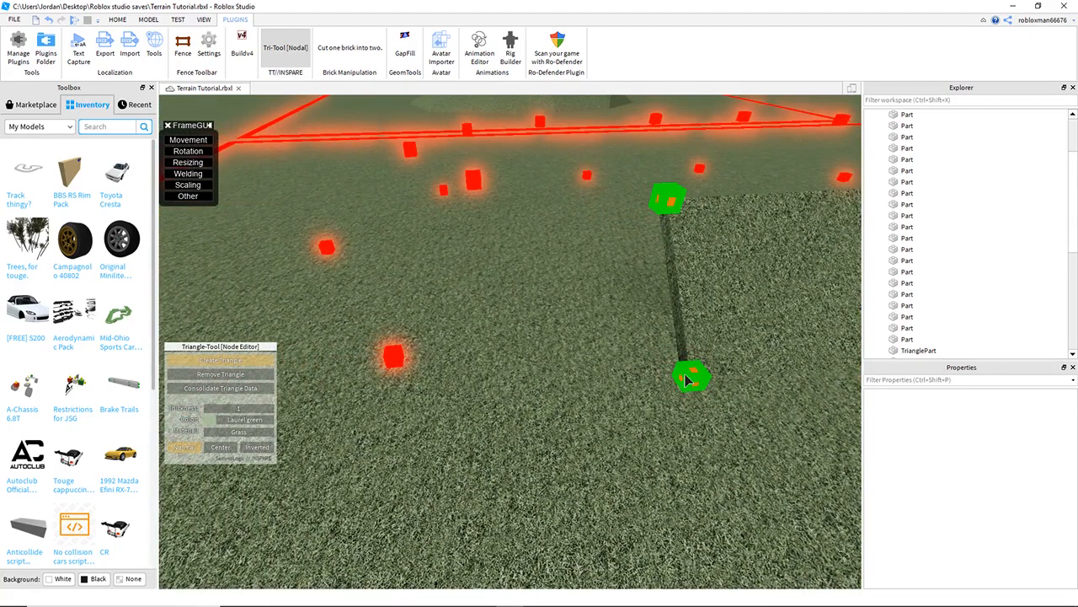
left_click(399, 362)
left_click(667, 201)
right_click_drag(470, 250, 470, 250)
key("a")
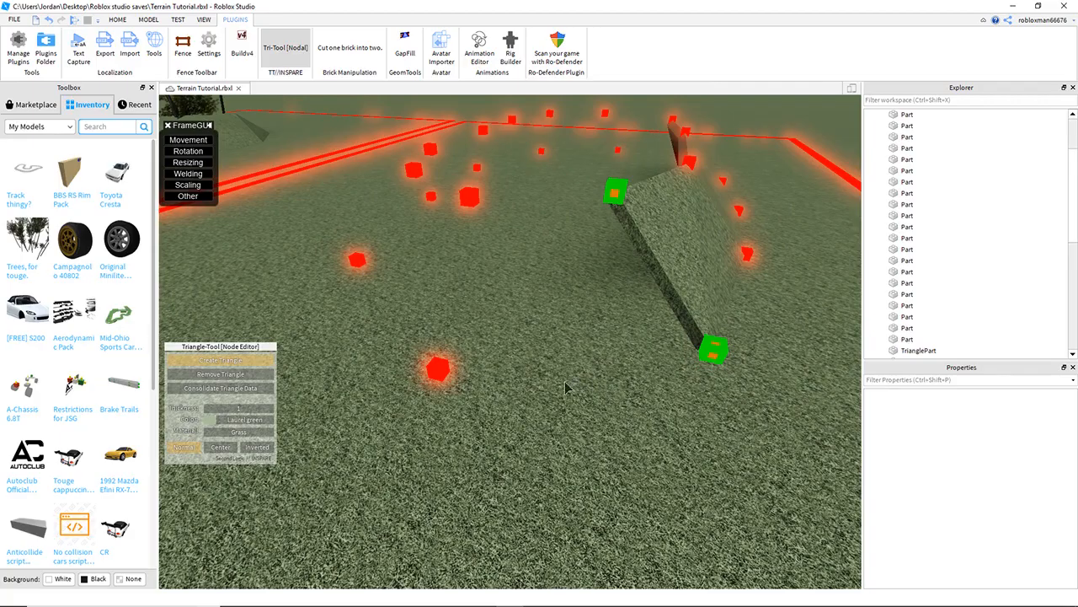
left_click(441, 376)
right_click_drag(443, 376, 443, 375)
key("a")
left_click(578, 218)
left_click(662, 347)
left_click(430, 341)
right_click_drag(461, 268, 461, 267)
key("a")
left_click(724, 194)
left_click(750, 323)
left_click(484, 308)
left_click(614, 202)
left_click(725, 194)
right_click_drag(616, 253, 615, 253)
left_click(612, 244)
left_click(651, 346)
left_click(426, 369)
right_click_drag(535, 262, 570, 237)
left_click(463, 372)
left_click(567, 237)
left_click(684, 238)
left_click(437, 409)
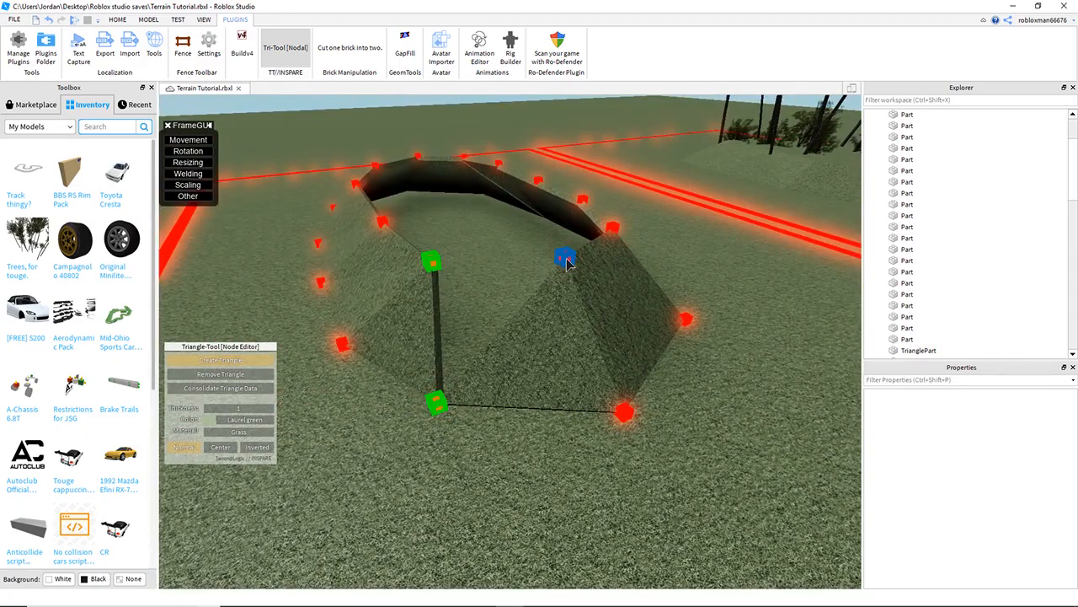
- Fill the remaining gaps between nodes with more grass triangles to complete the mound
left_click(566, 263)
key("a")
right_click_drag(561, 297, 558, 299)
key("a")
right_click_drag(556, 231, 563, 283)
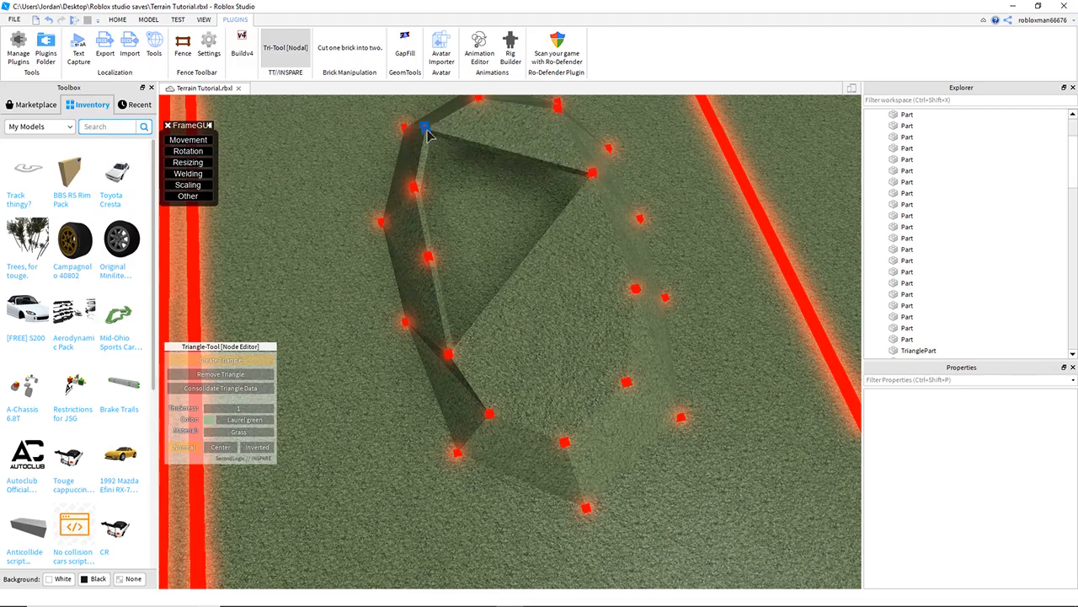
right_click_drag(591, 173, 587, 201)
key("d")
right_click_drag(666, 185, 641, 191)
key("q")
key("d")
key("e")
key("d")
key("e")
key("w")
key("d")
key("s")
- Select all the neon node parts in the workspace and delete them
scroll(894, 170, "up", 3)
left_click(897, 184)
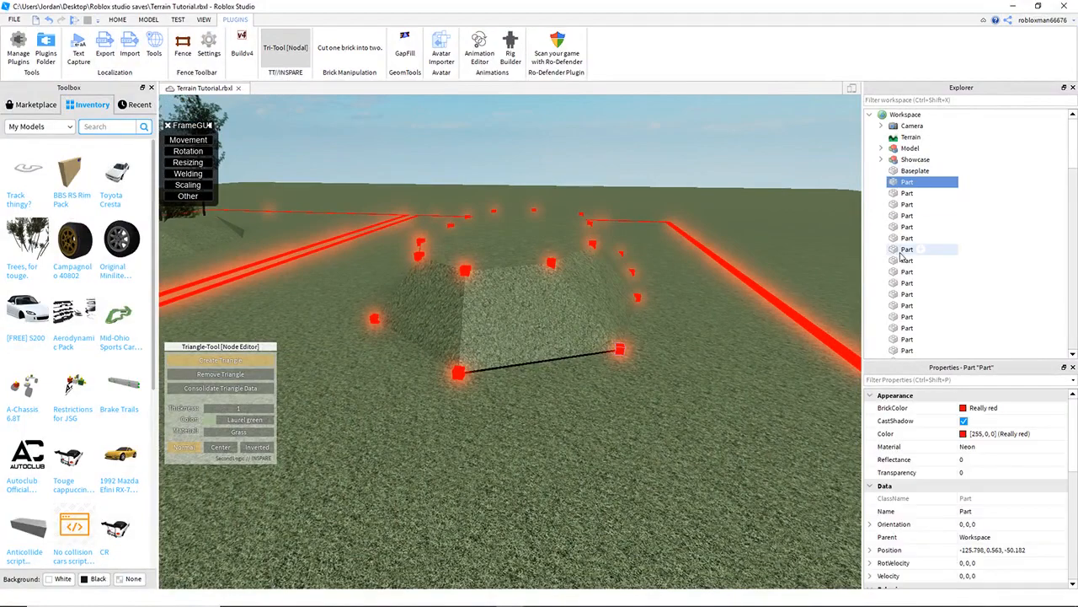
scroll(900, 219, "down", 5)
left_click(900, 216, "shift")
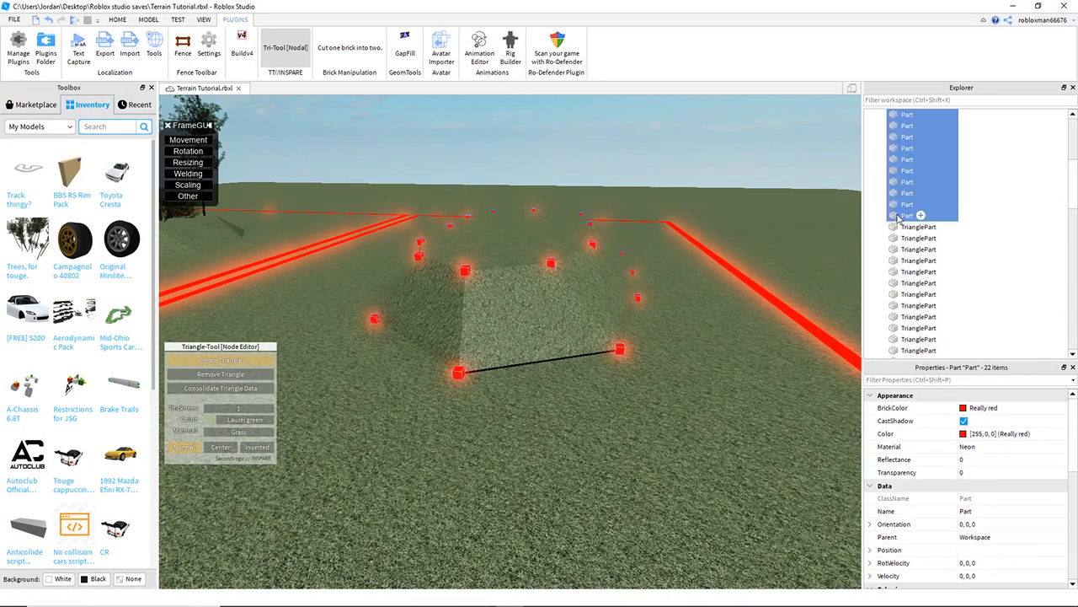
key("Delete")
- Select all the TrianglePart pieces and group them into one model
right_click_drag(648, 244, 554, 250)
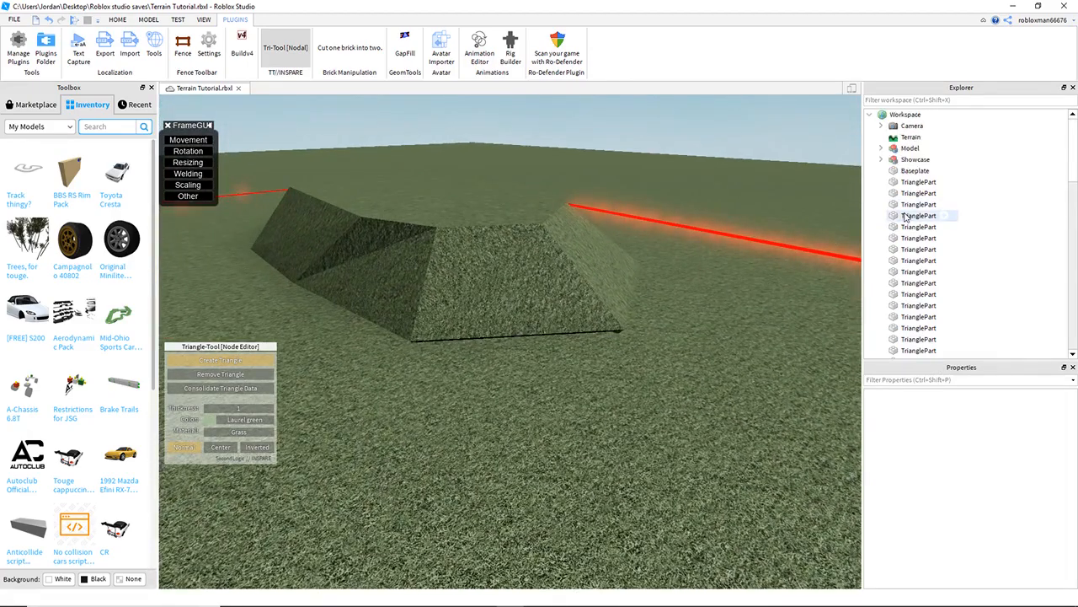
left_click(898, 185)
scroll(903, 210, "down", 5)
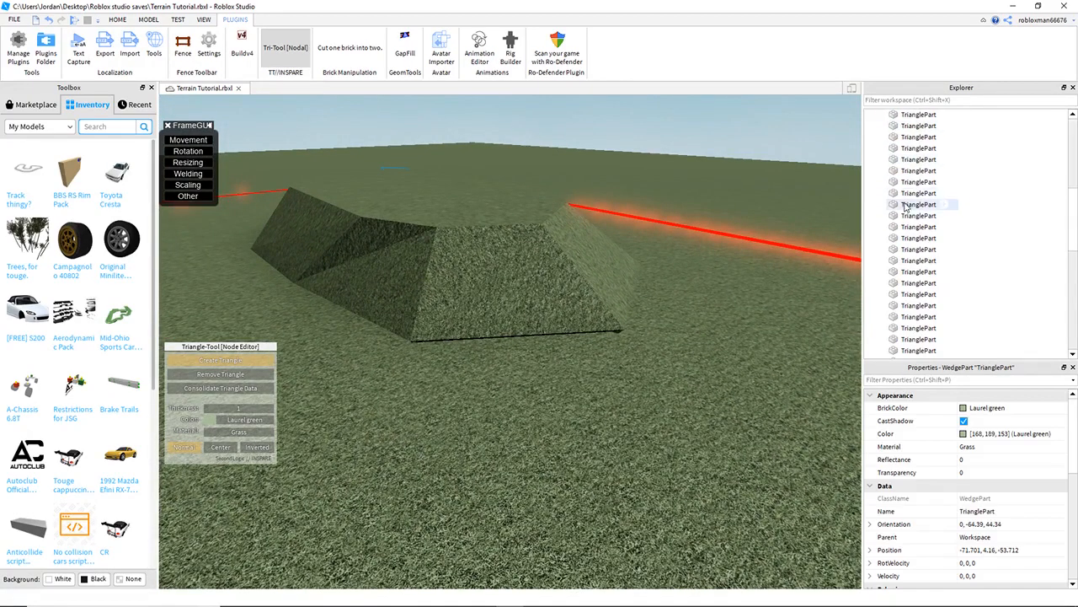
scroll(910, 227, "down", 2)
left_click(901, 217, "shift")
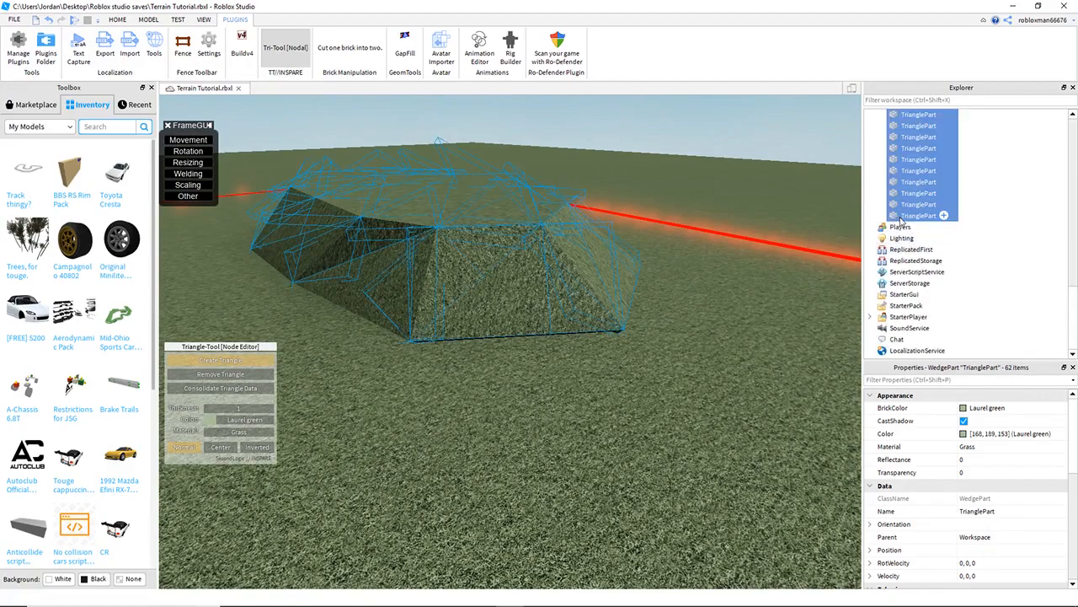
right_click(898, 218)
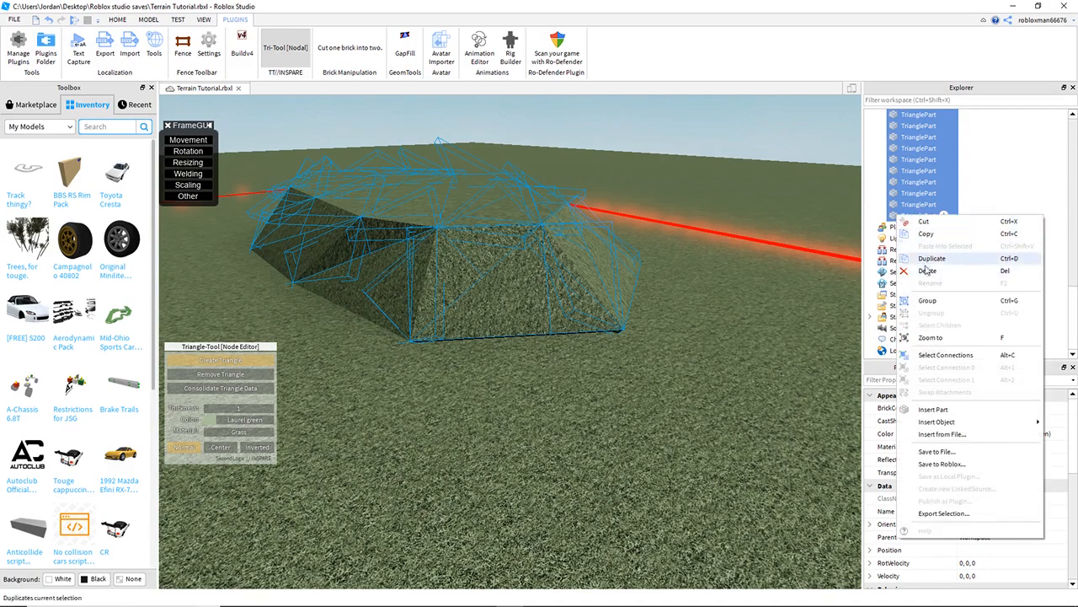
left_click(940, 301)
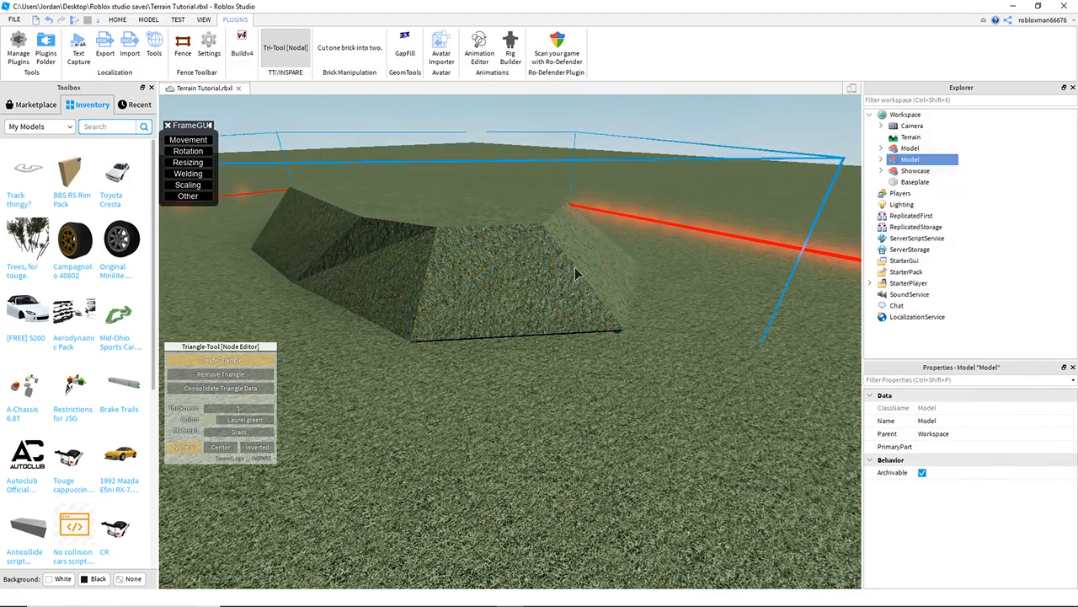
- Move the grouped mound model vertically so it sits properly on the ground
left_click(116, 19)
left_click(89, 46)
left_click_drag(445, 235, 459, 364)
scroll(464, 326, "down", 3)
left_click(689, 360)
right_click_drag(689, 361, 656, 351)
left_click_drag(552, 284, 541, 280)
key("ctrl+2")
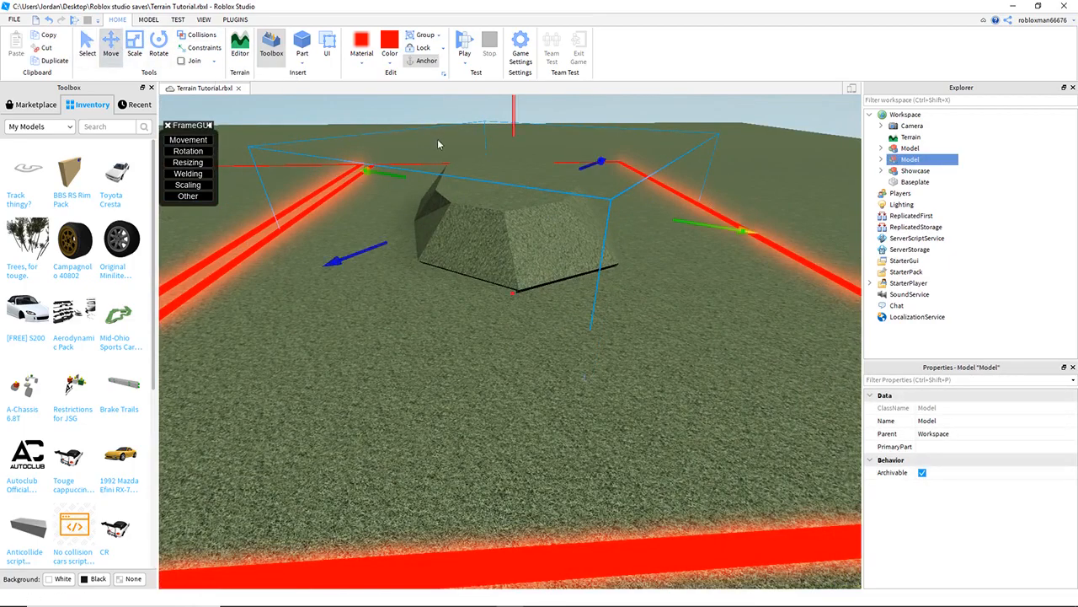
left_click_drag(513, 113, 516, 124)
left_click(590, 411)
right_click_drag(591, 411, 568, 372)
left_click(567, 373)
left_click_drag(632, 183, 632, 177)
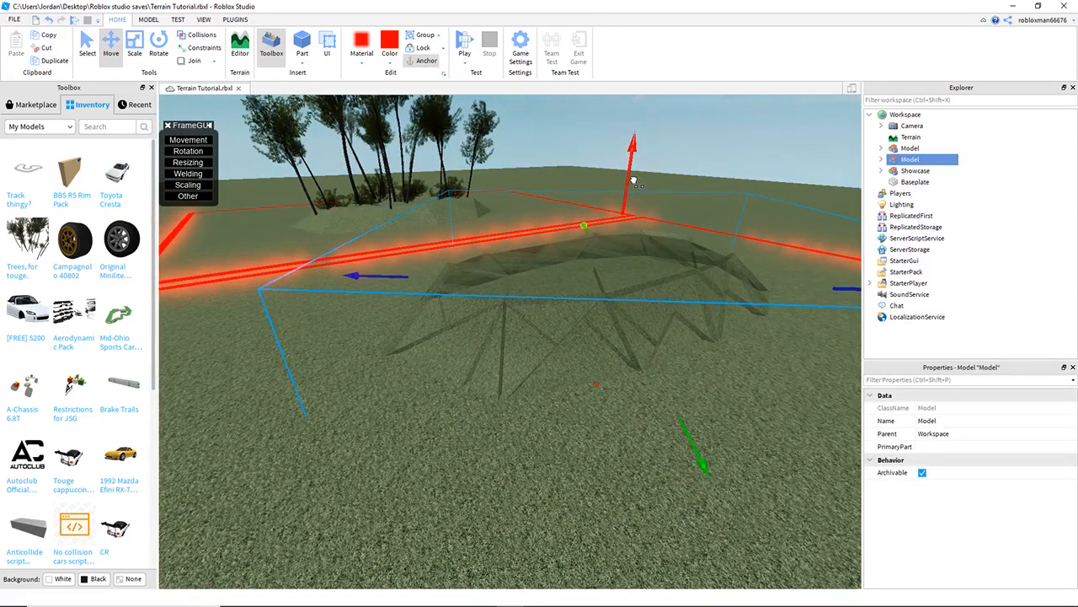
- Insert the "Trees, for touge" model from the inventory into the scene
left_click(704, 162)
right_click_drag(295, 248, 295, 250)
left_click(12, 252)
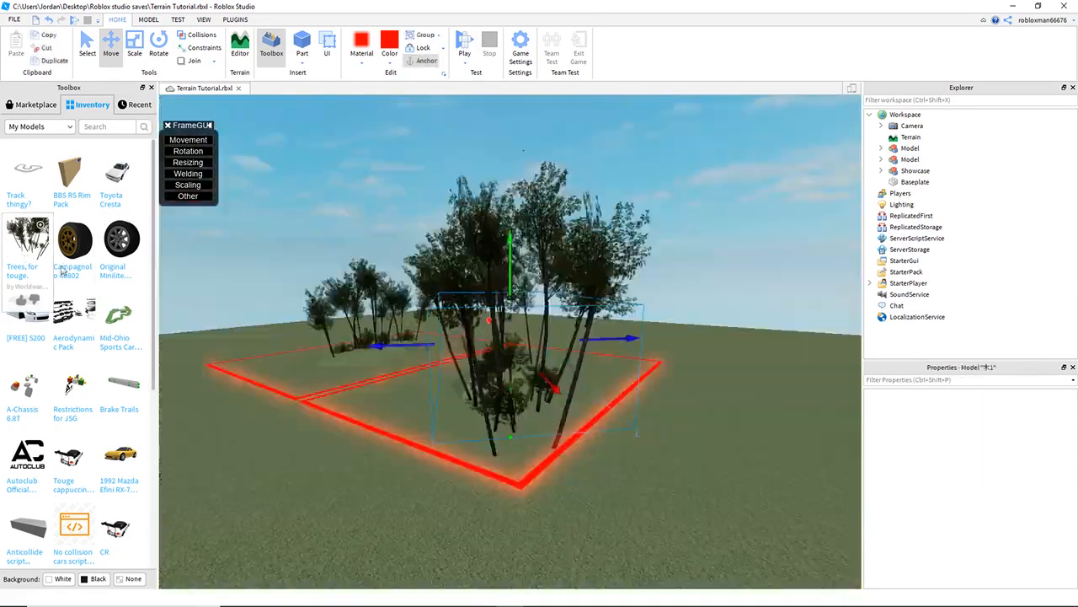
- Rotate the tree model with the Rotate tool
right_click_drag(539, 337, 539, 338)
key("a")
left_click_drag(475, 342, 520, 272)
key("d")
right_click_drag(520, 272, 518, 274)
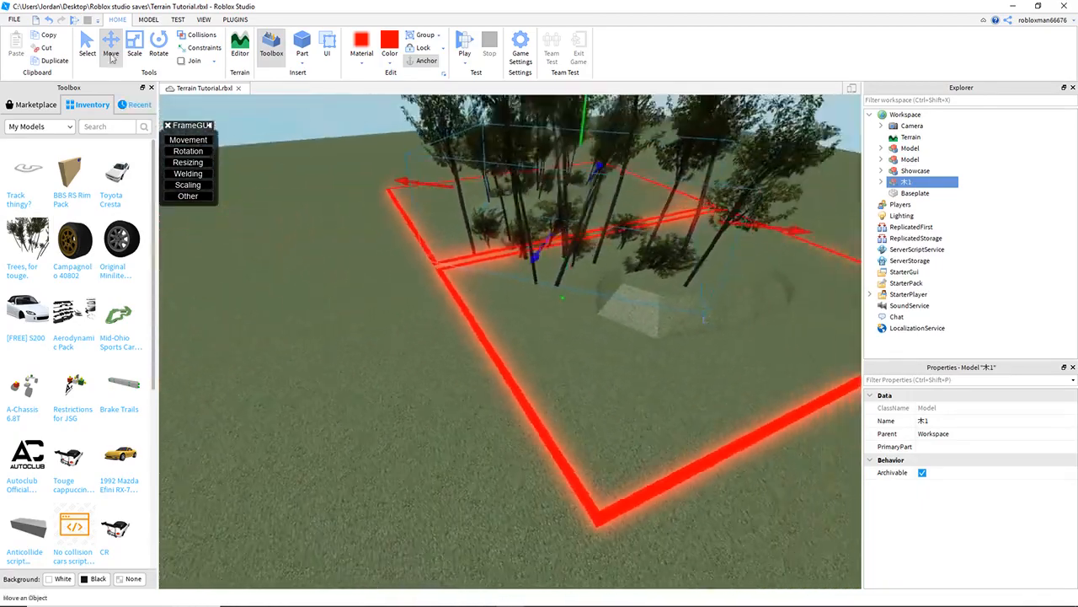
left_click(159, 45)
right_click_drag(644, 261, 645, 263)
key("s")
left_click_drag(675, 193, 563, 186)
- Move the tree model over to the grass mound
left_click(128, 53)
right_click_drag(582, 197, 582, 200)
key("w")
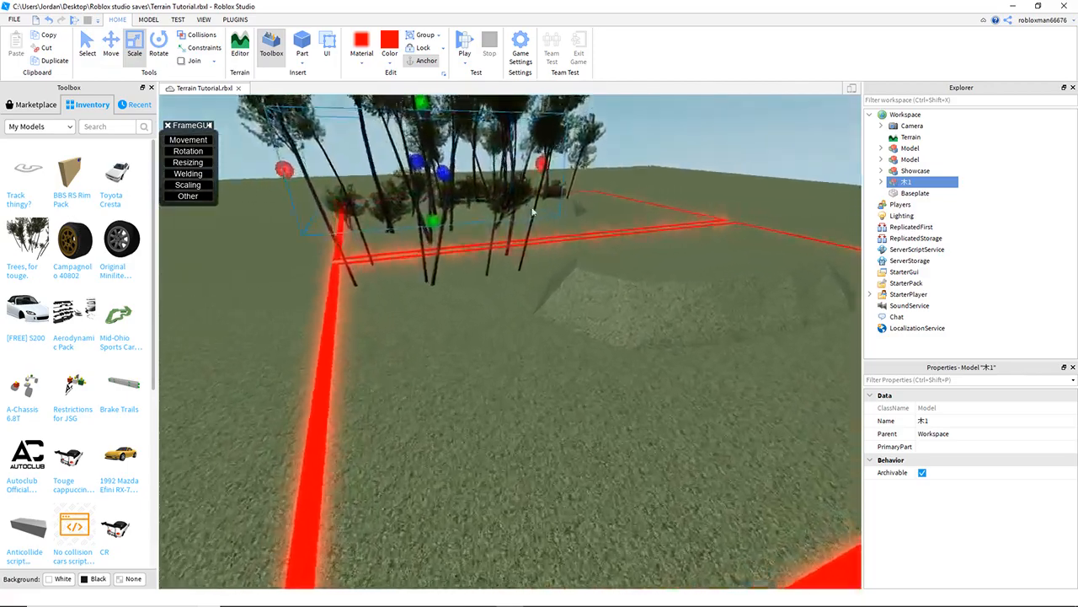
left_click(110, 47)
left_click_drag(585, 202, 777, 330)
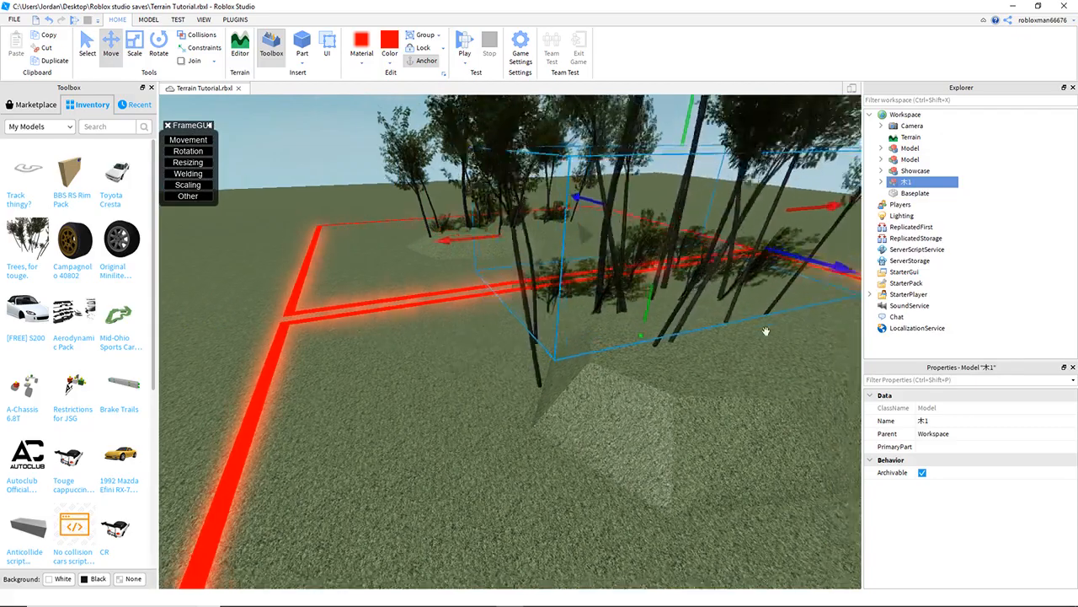
- Fine-tune the tree model's position on top of the mound
key("s")
key("d")
left_click_drag(630, 242, 673, 239)
left_click_drag(613, 277, 640, 317)
right_click_drag(590, 341, 590, 340)
key("q")
key("w")
right_click_drag(508, 278, 508, 277)
key("w")
key("s")
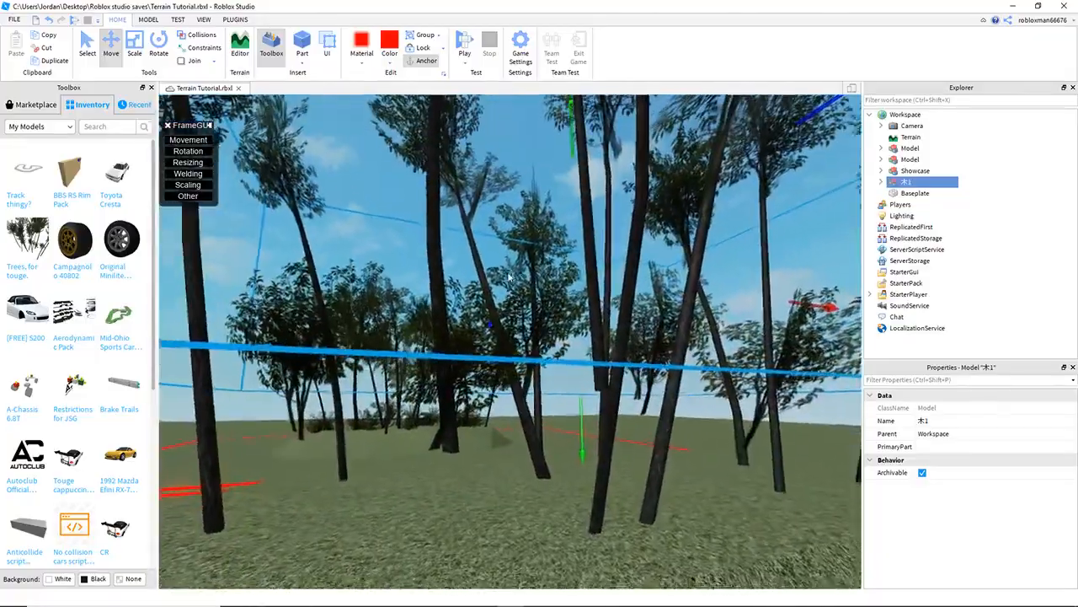
key("w")
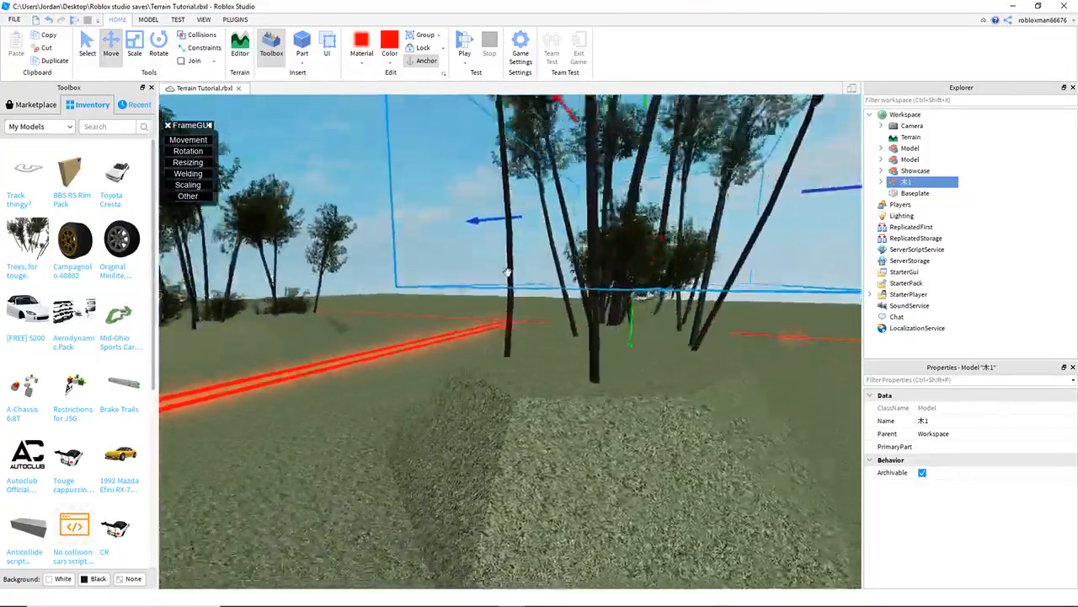
key("f")
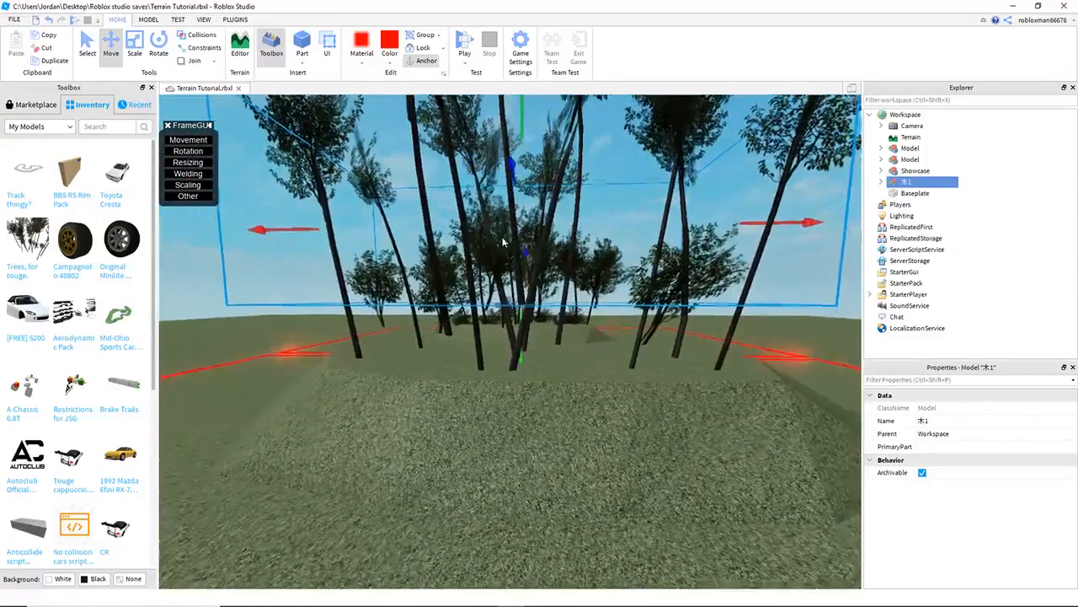
- Scale the tree model to fit the mound
left_click(133, 46)
left_click_drag(514, 219, 519, 194)
left_click_drag(559, 295, 605, 446)
right_click_drag(604, 446, 638, 513)
- Select both the mound model and the tree model and group them together
left_click(750, 520)
right_click_drag(750, 523, 542, 390)
left_click(542, 390)
right_click(542, 389)
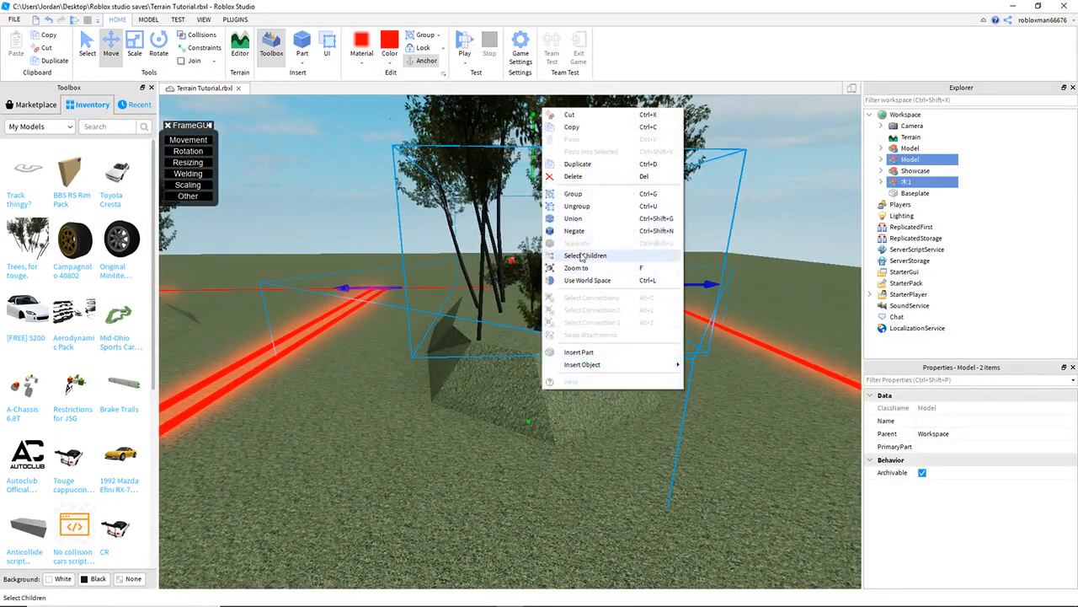
left_click(573, 194)
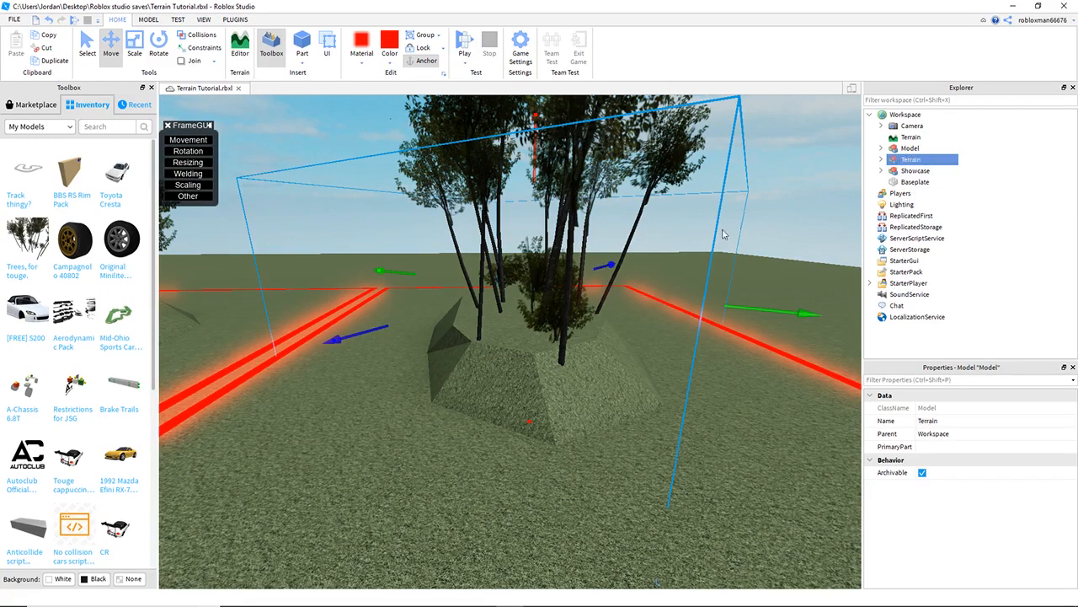
- Lower the grouped mound-and-trees model slightly into the ground
mouse_move(580, 393)
left_mouse_down()
mouse_move(587, 374)
mouse_move(578, 384)
left_mouse_up()
left_click(554, 445)
right_click_drag(553, 445, 565, 442)
key("d")
left_click_drag(573, 433, 517, 465)
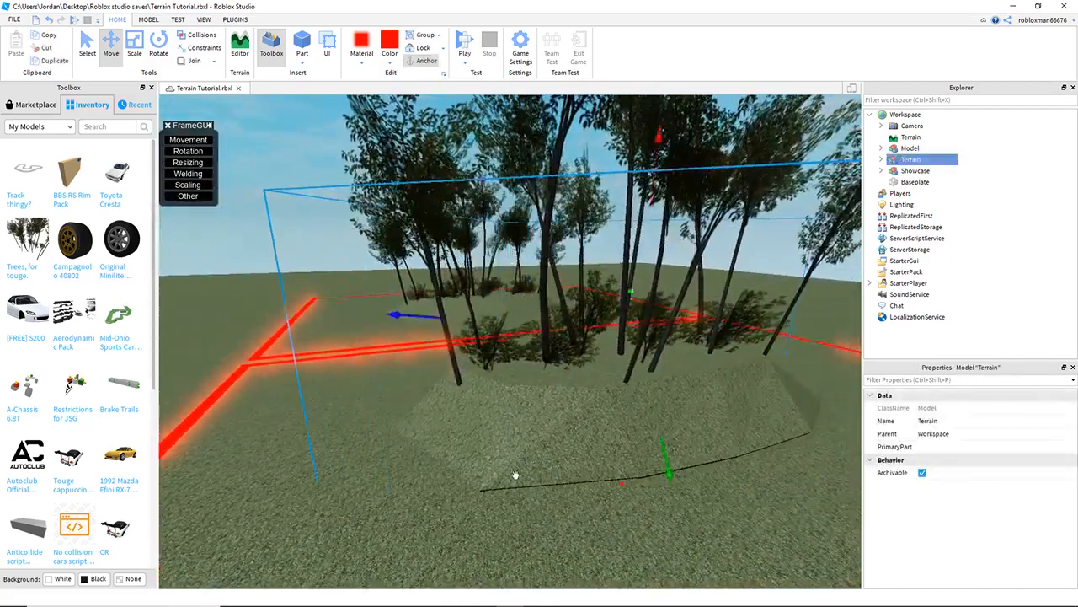
left_click(517, 524)
key("q")
key("q")
left_click(560, 342)
right_click_drag(561, 342, 562, 339)
left_click_drag(567, 237, 568, 258)
left_click(525, 560)
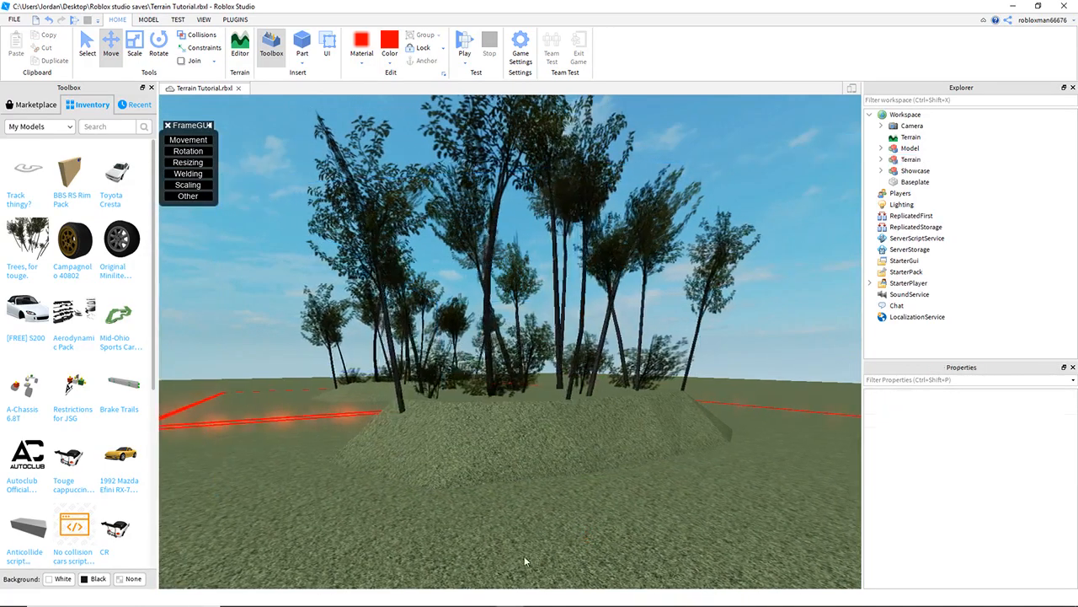
- Play-test the game and walk the character around the new terrain mound
right_click_drag(482, 476, 482, 479)
key("a")
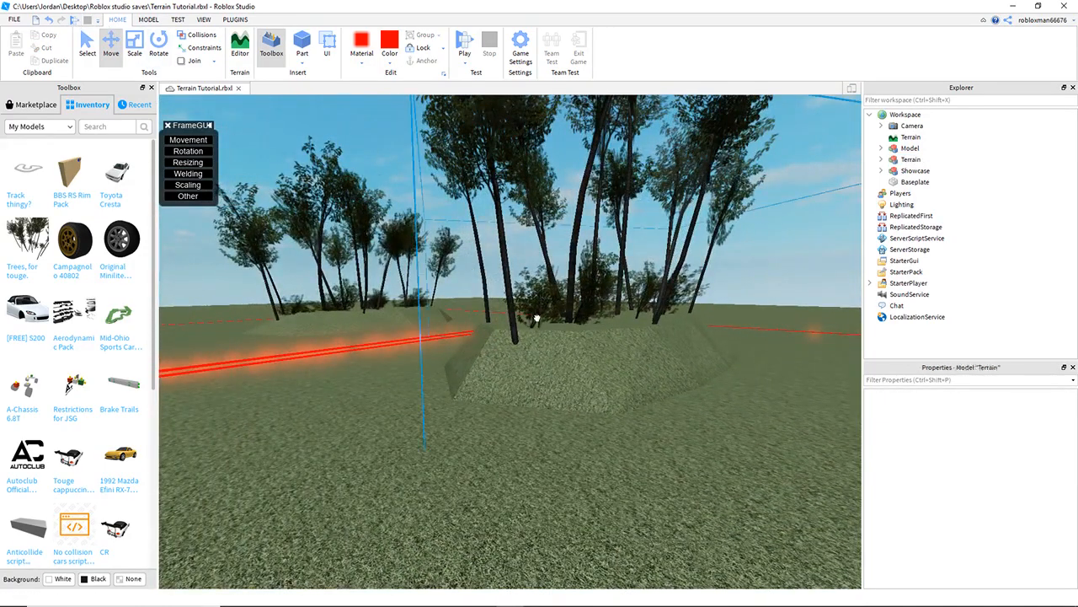
key("F5")
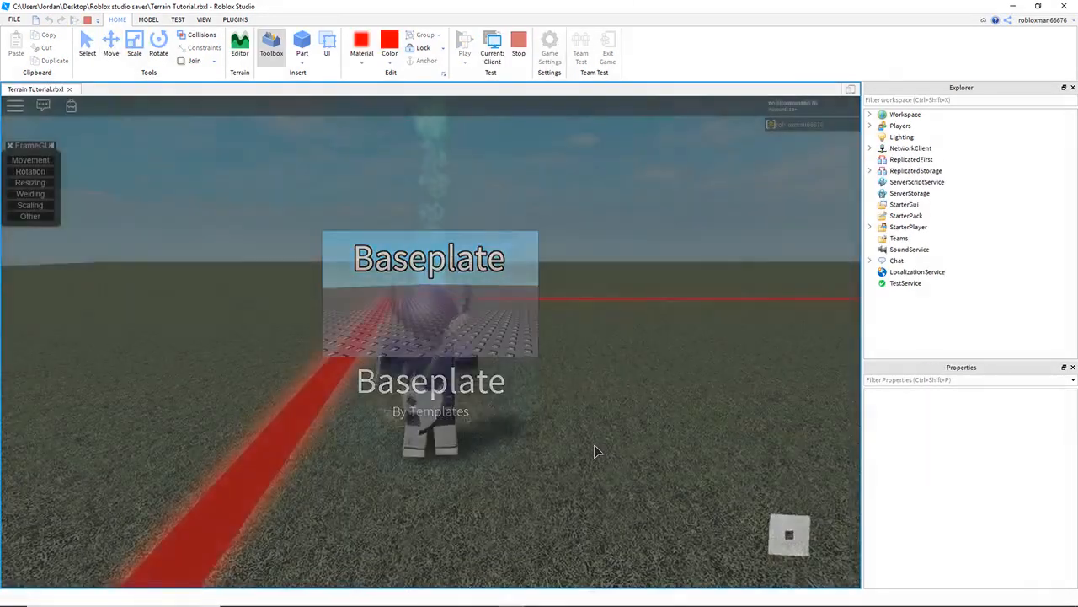
key("w")
right_click_drag(608, 429, 609, 430)
scroll(608, 430, "down", 3)
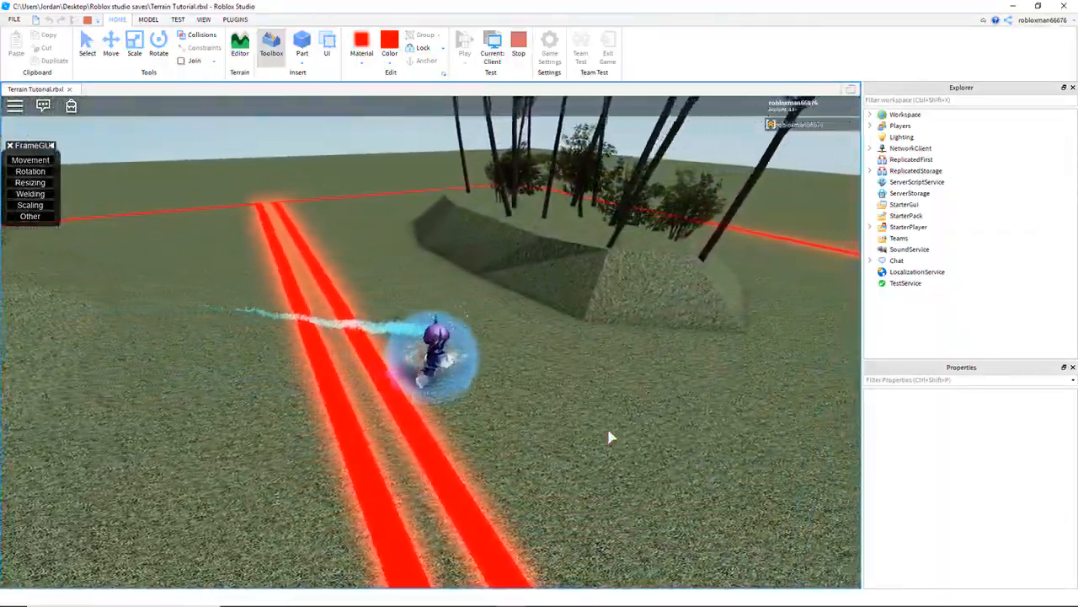
right_click_drag(551, 360, 552, 366)
scroll(552, 367, "down", 4)
scroll(552, 366, "up", 2)
scroll(552, 367, "down", 5)
scroll(552, 366, "up", 5)
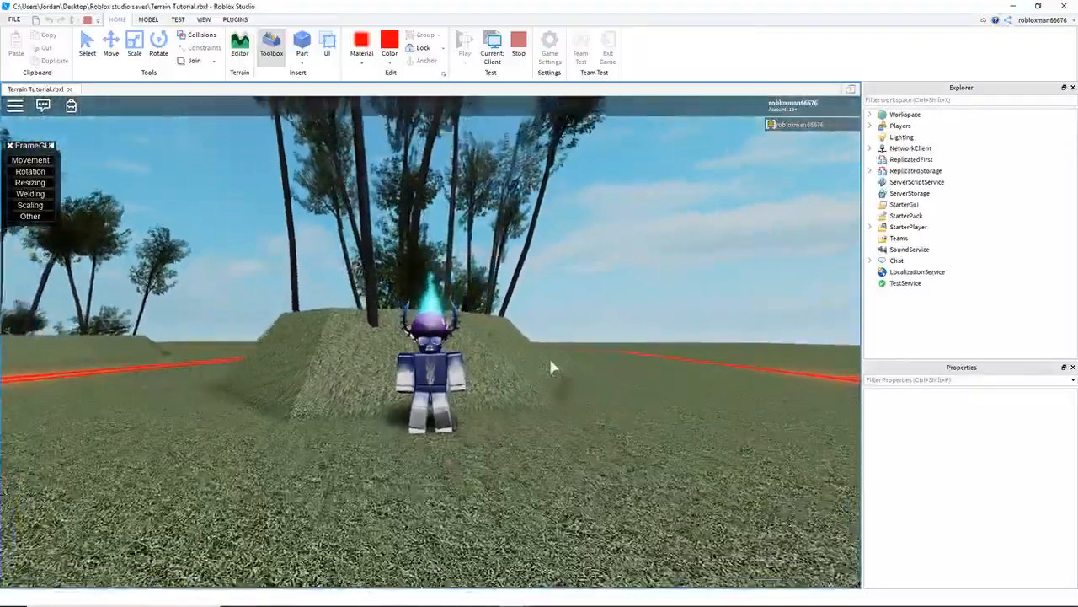
scroll(552, 367, "down", 4)
scroll(552, 367, "up", 3)
scroll(549, 366, "down", 3)
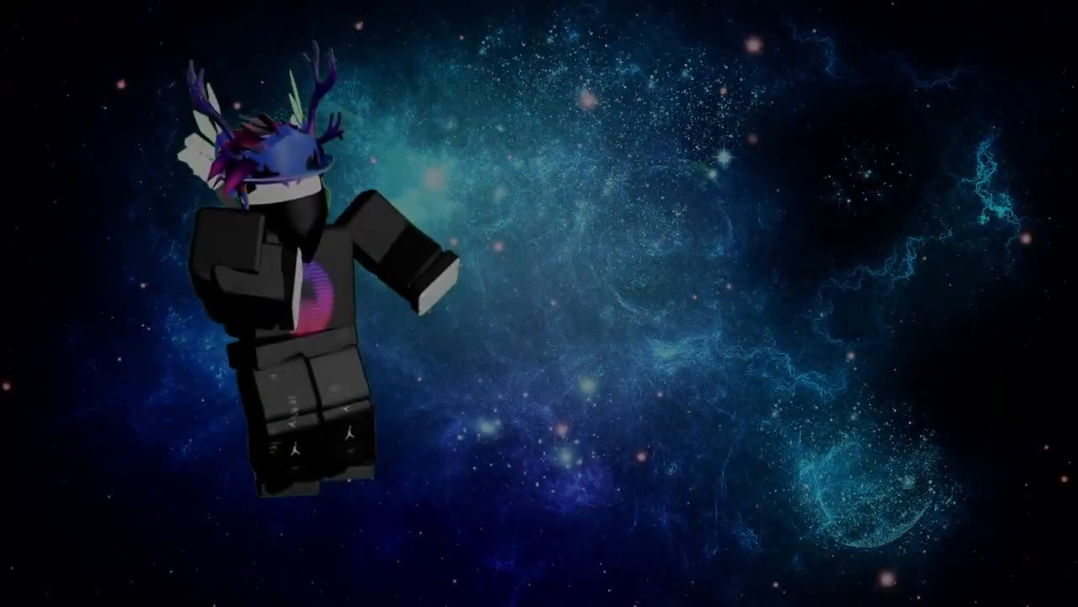